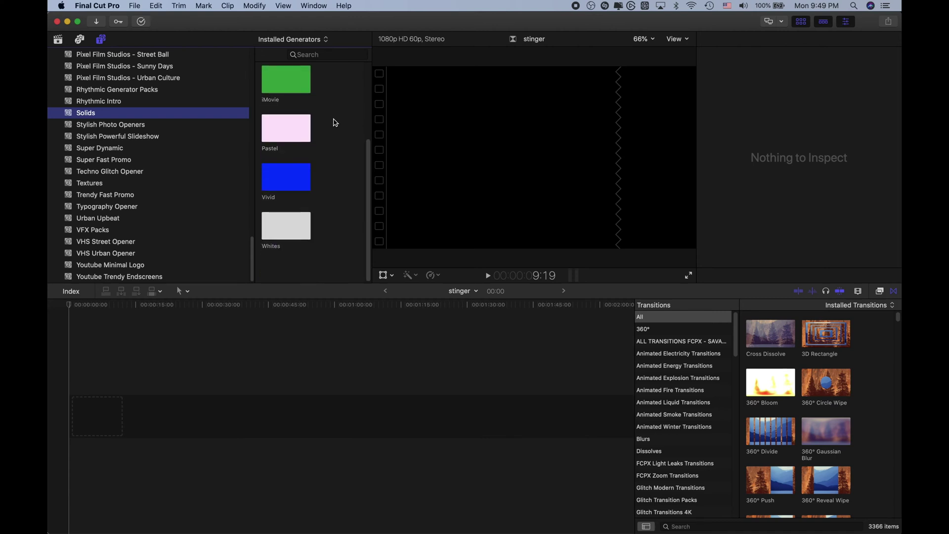
- Add the blue Vivid solid to the timeline and set project properties to 60p with 192kHz audio
drag(294, 212, 141, 391)
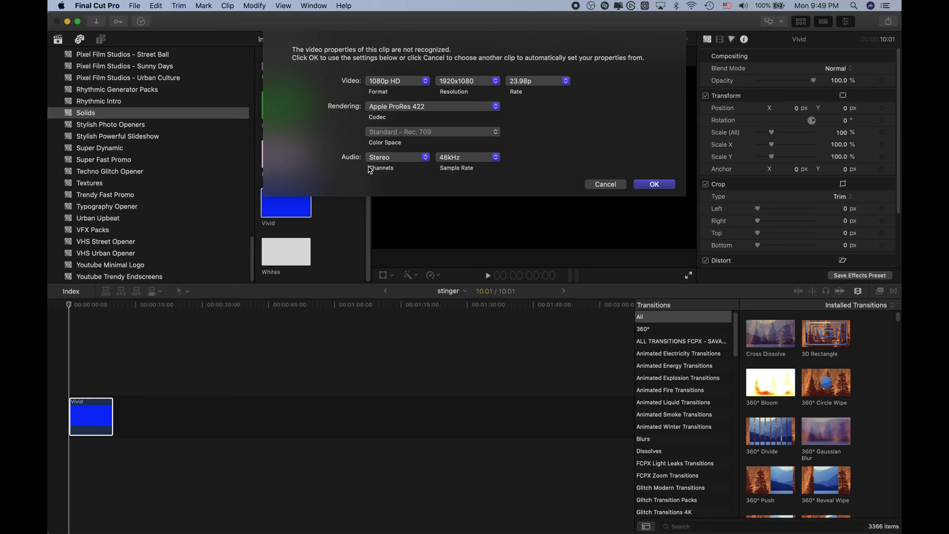
click(461, 159)
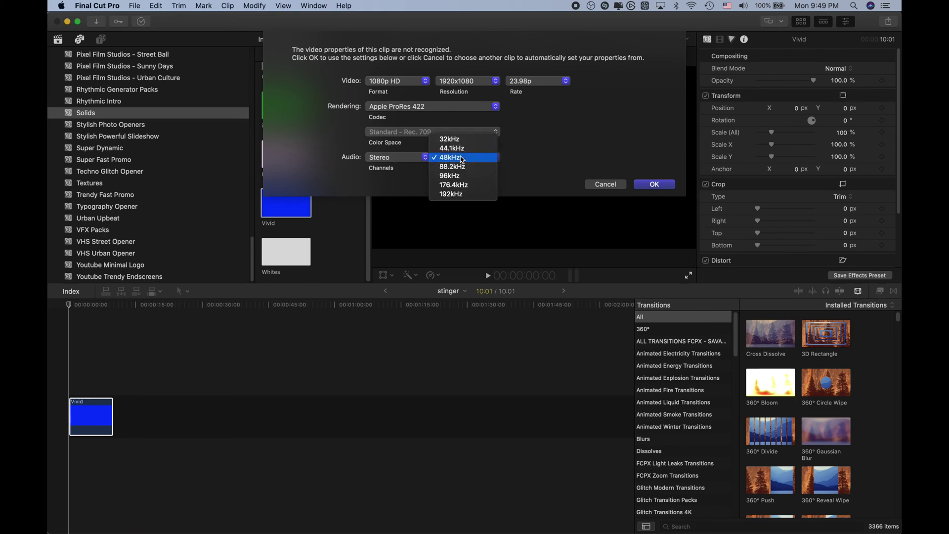
click(466, 195)
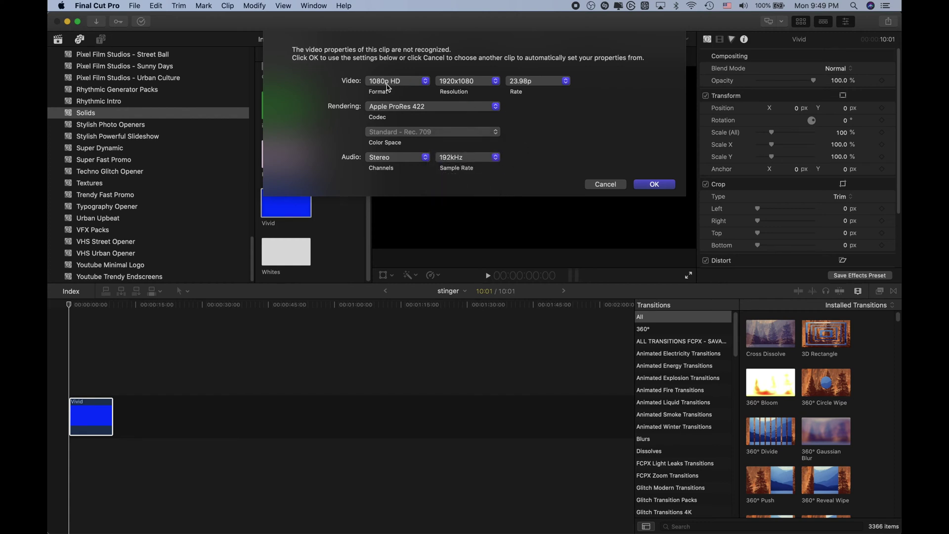
click(538, 87)
click(540, 146)
- Confirm the project properties, then drag all six untitled-folder files onto the timeline after Vivid
click(648, 183)
key(super+Tab)
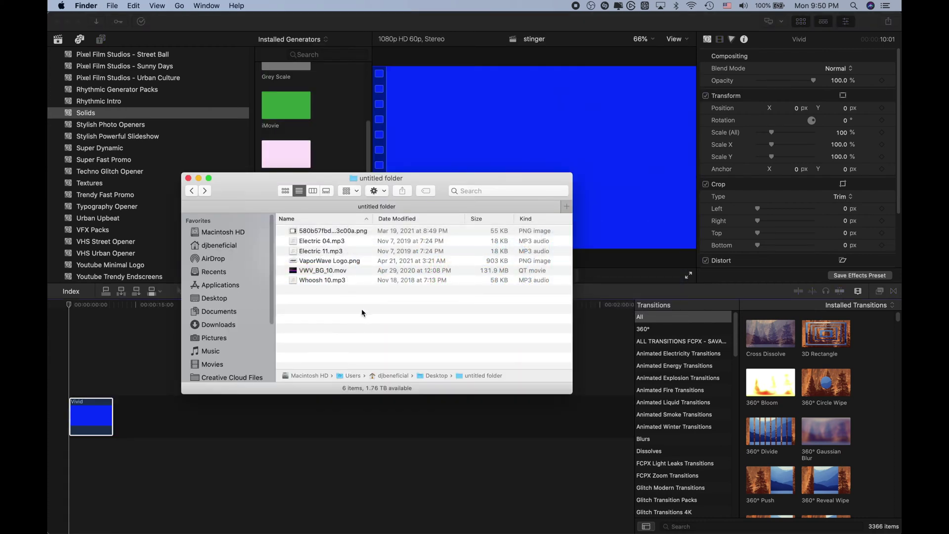
click(332, 271)
key(super+a)
drag(338, 248, 155, 436)
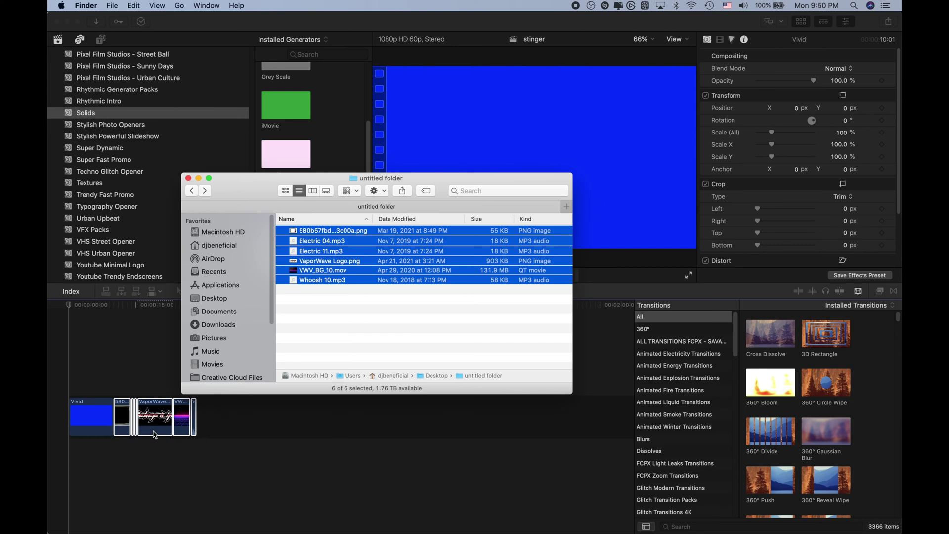
click(316, 325)
- Quick Look the vintage TV image, then the VaporWave Logo.png file
click(330, 232)
key(space)
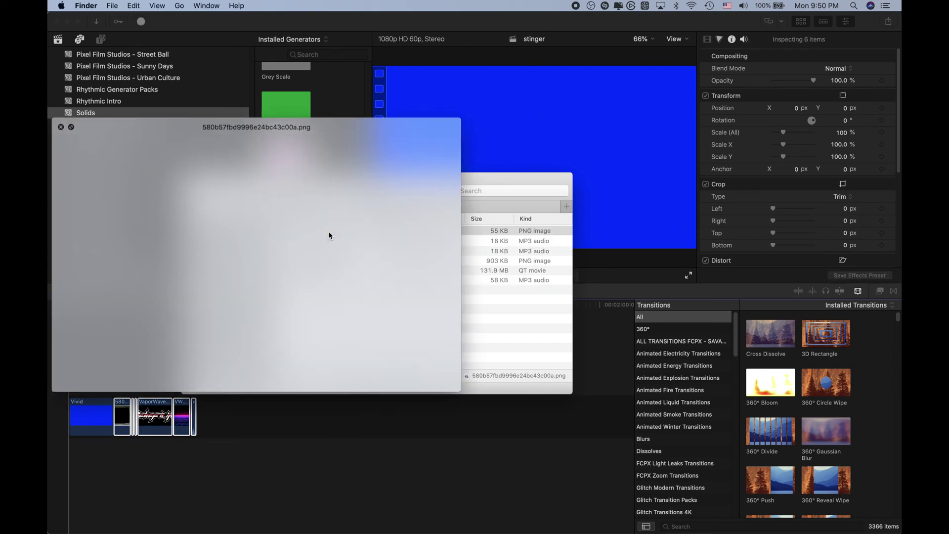
drag(133, 176, 533, 82)
key(space)
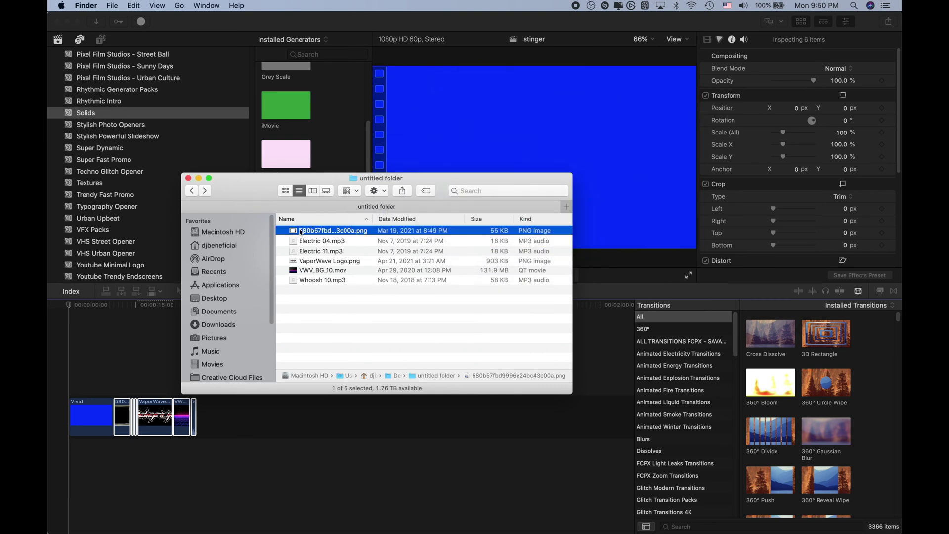
click(317, 260)
key(space)
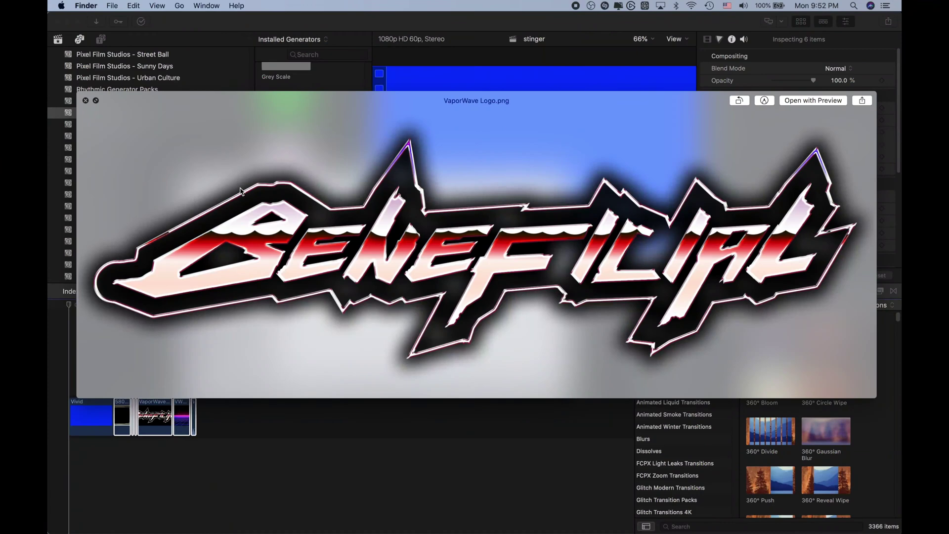
- Close the logo preview, preview the VWV_BG_10.mov video, then preview the vintage TV image
key(space)
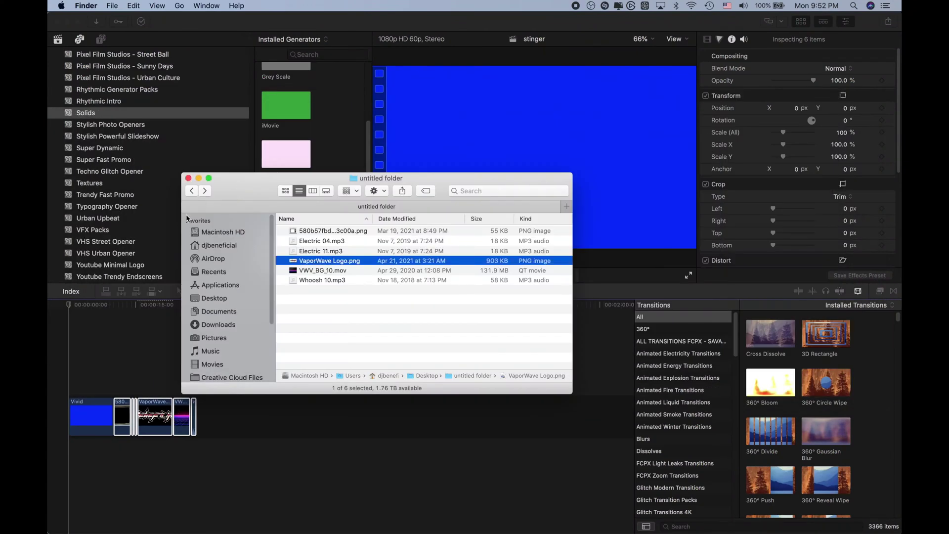
click(326, 271)
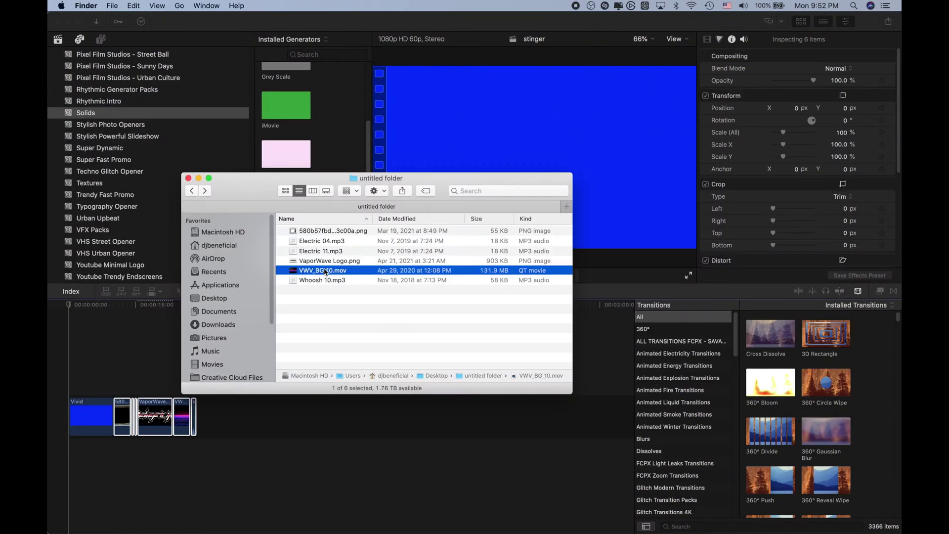
key(space)
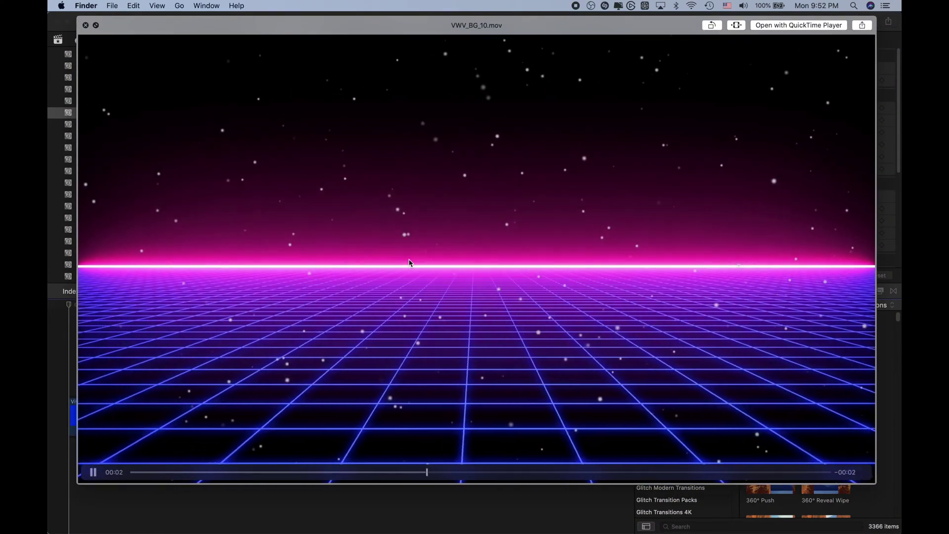
key(space)
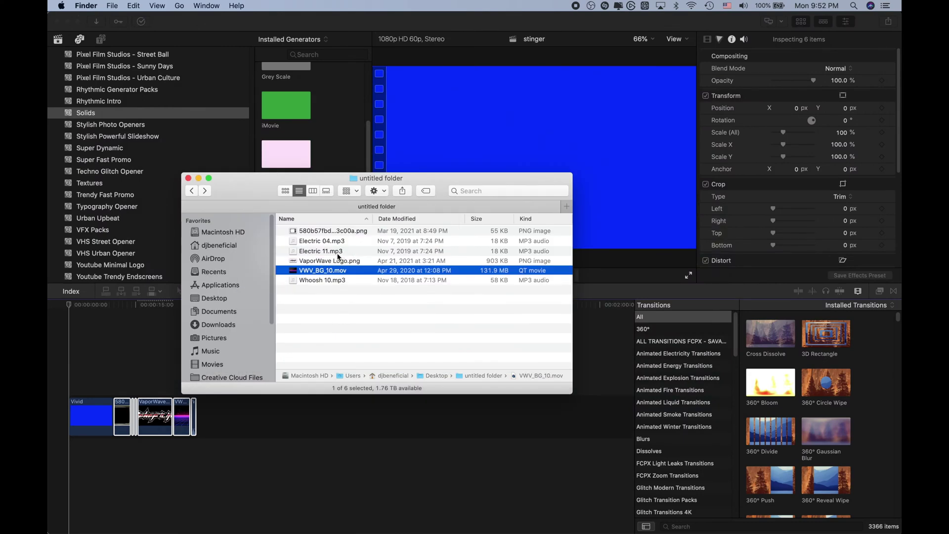
key(Up)
key(Up)
key(Up)
key(Up)
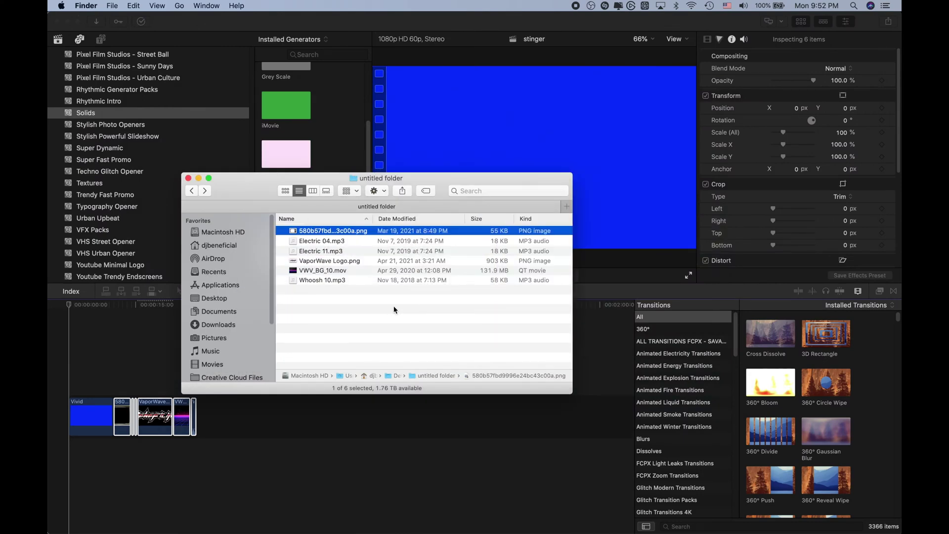
key(space)
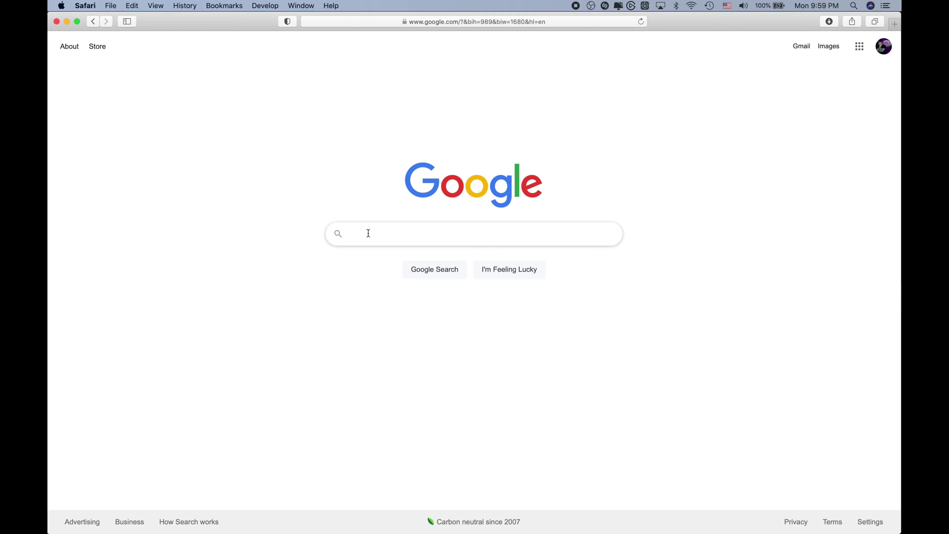
- Search Google Images for 'television transparent' and preview several vintage TV results
text(tele)
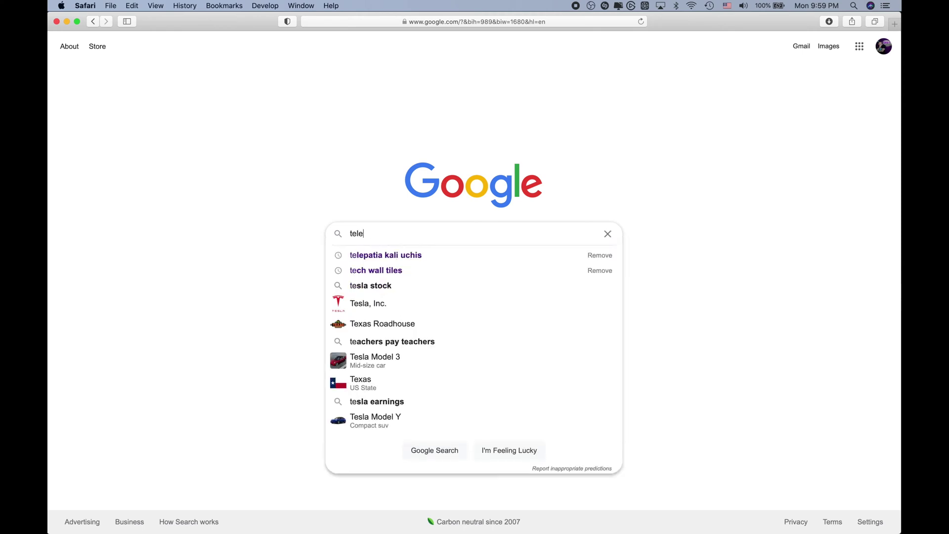
text(vision transparent)
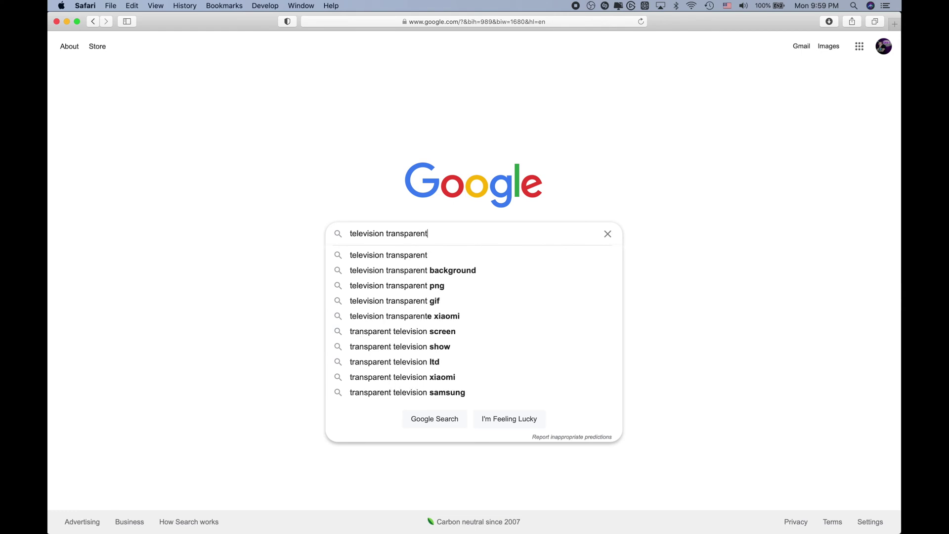
key(Return)
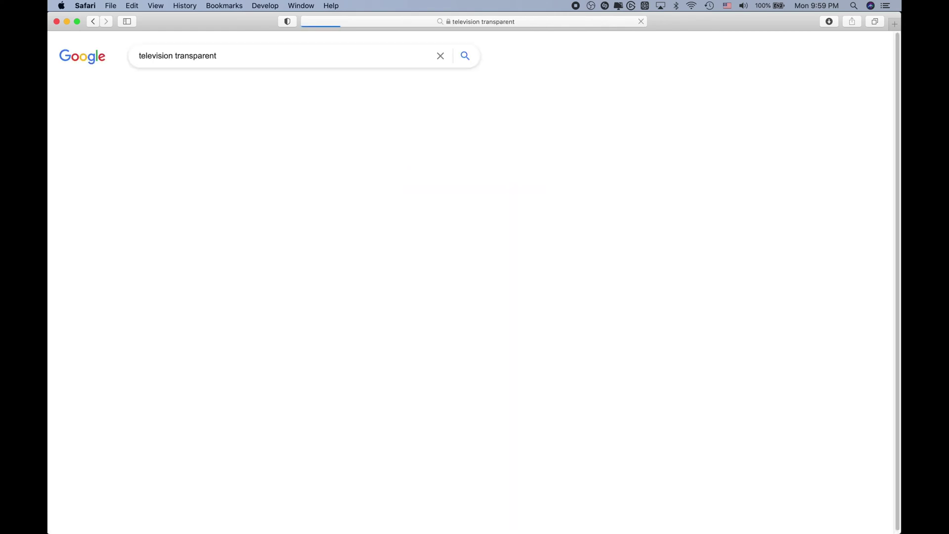
click(192, 87)
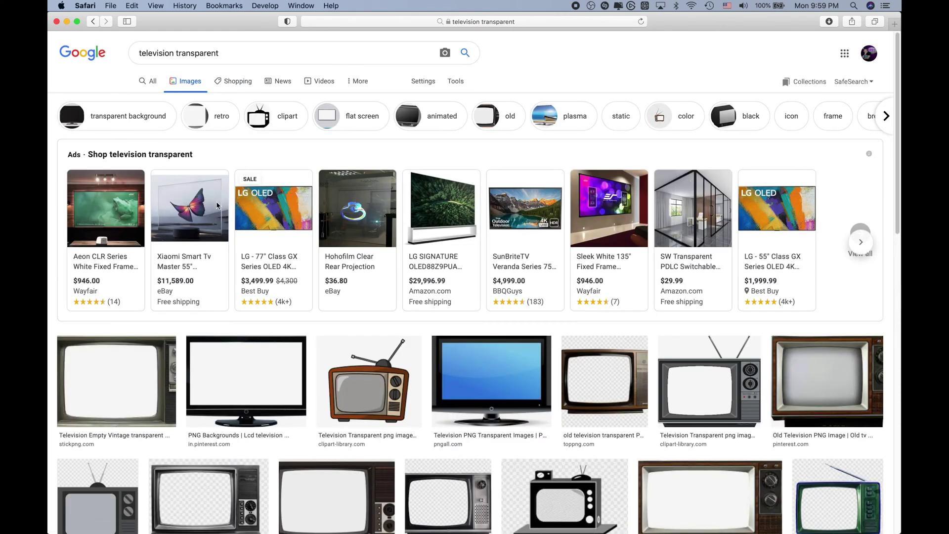
scroll(216, 205, down, 5)
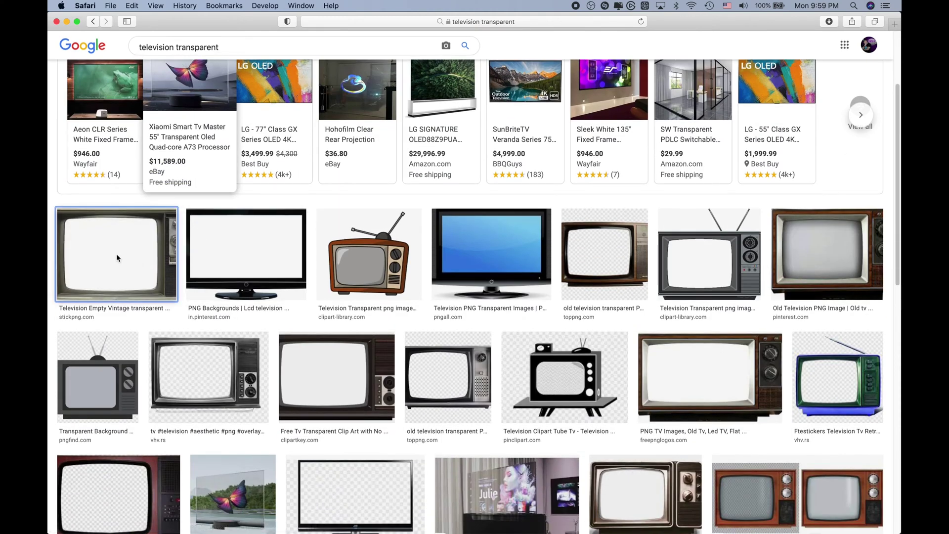
click(118, 257)
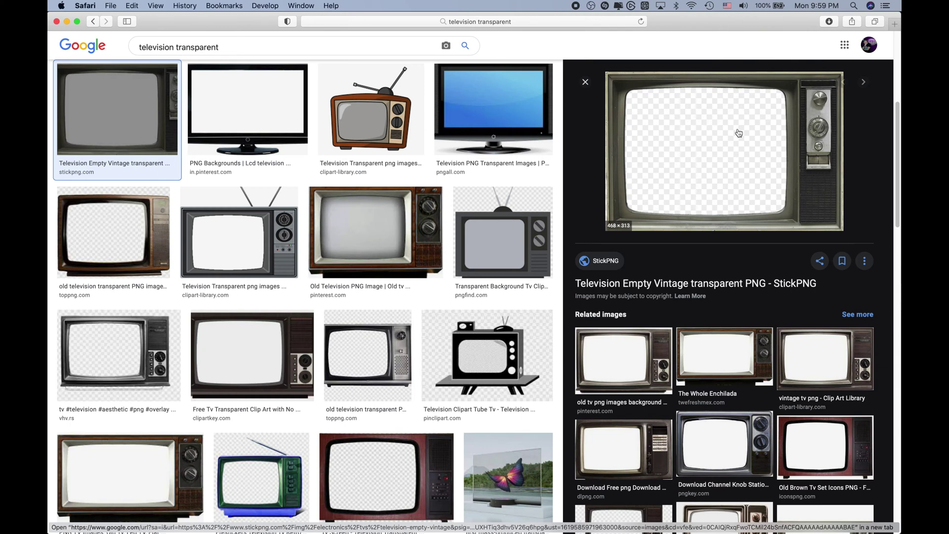
click(246, 107)
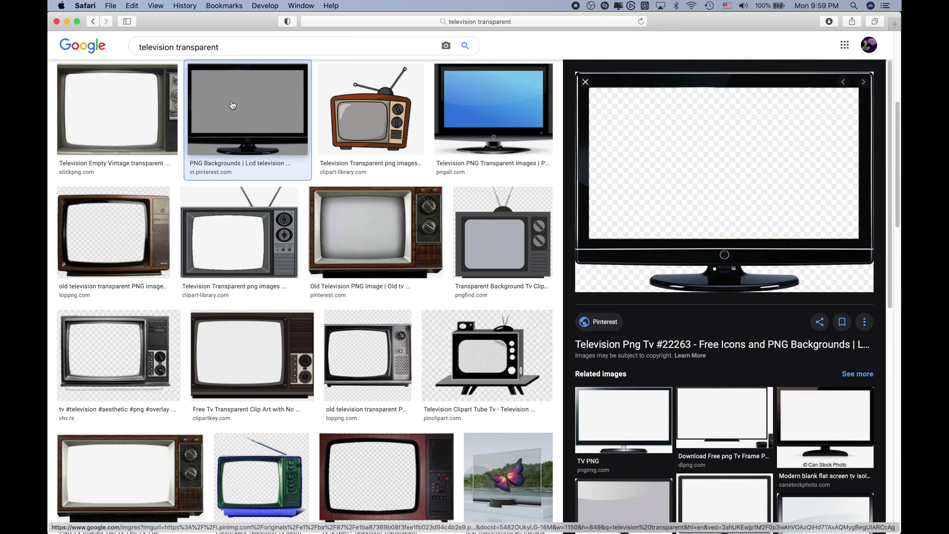
click(493, 220)
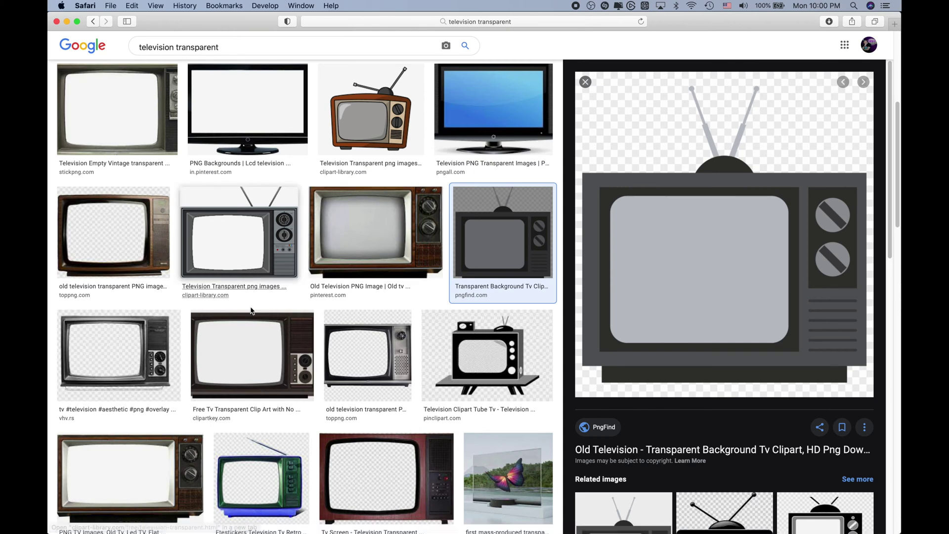
click(250, 350)
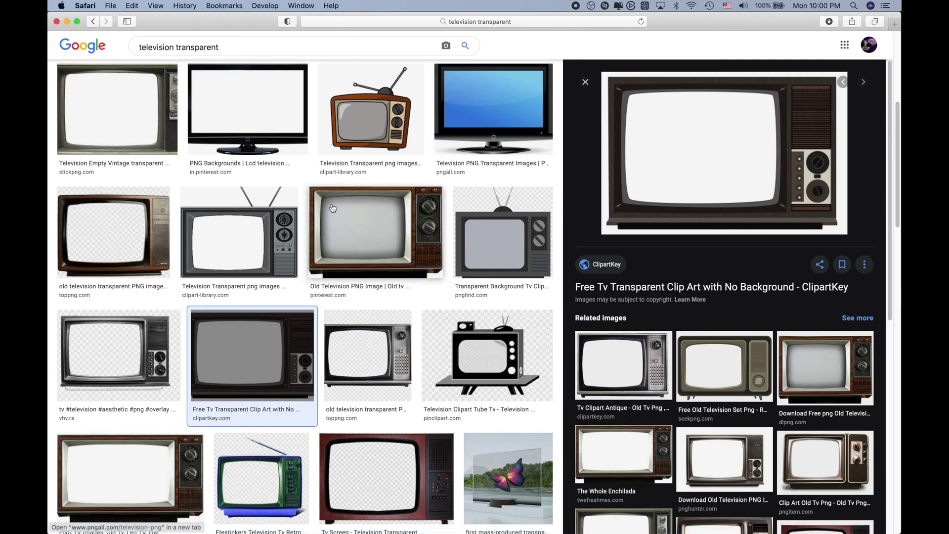
click(243, 246)
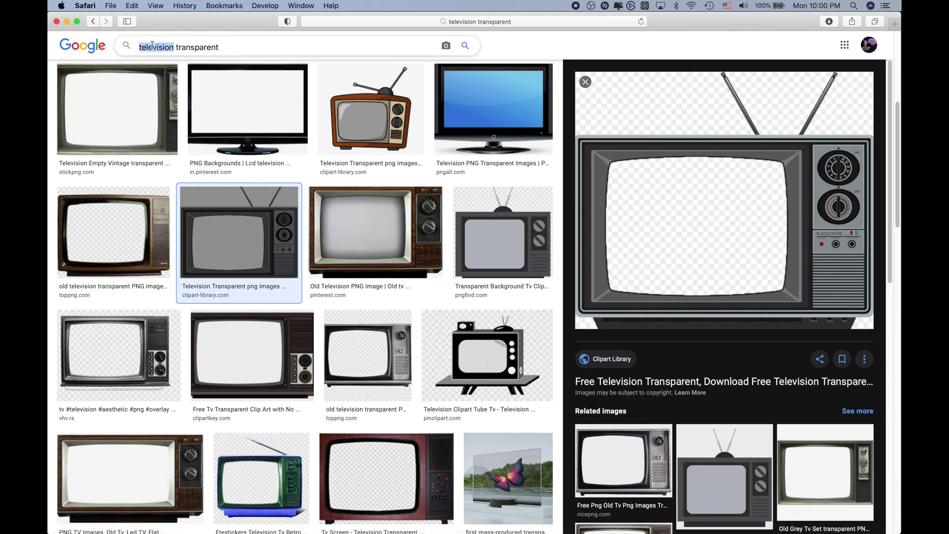
- Search for transparent 'super mario' images and open the first result
text(super mario)
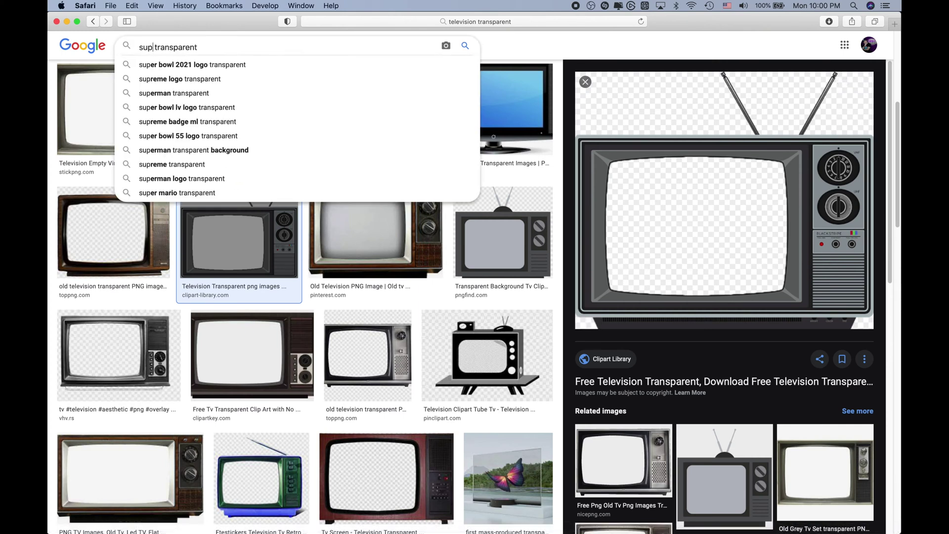
key(Return)
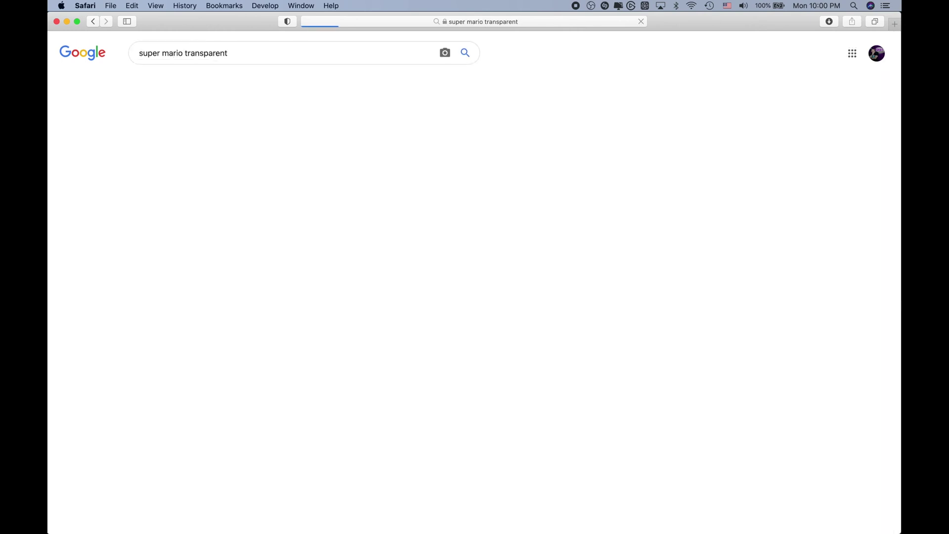
click(106, 169)
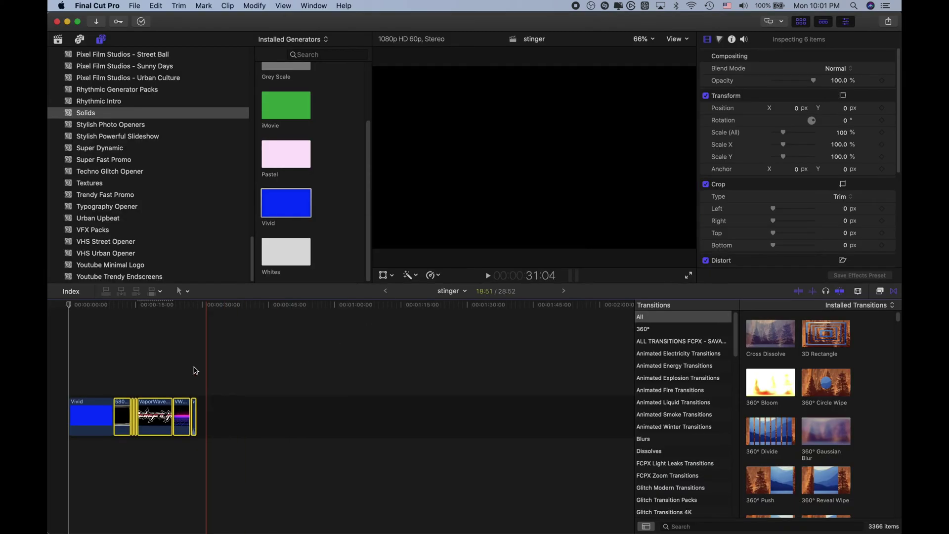
- Trim the Vivid clip to end at the 8-second mark
key(super+equal)
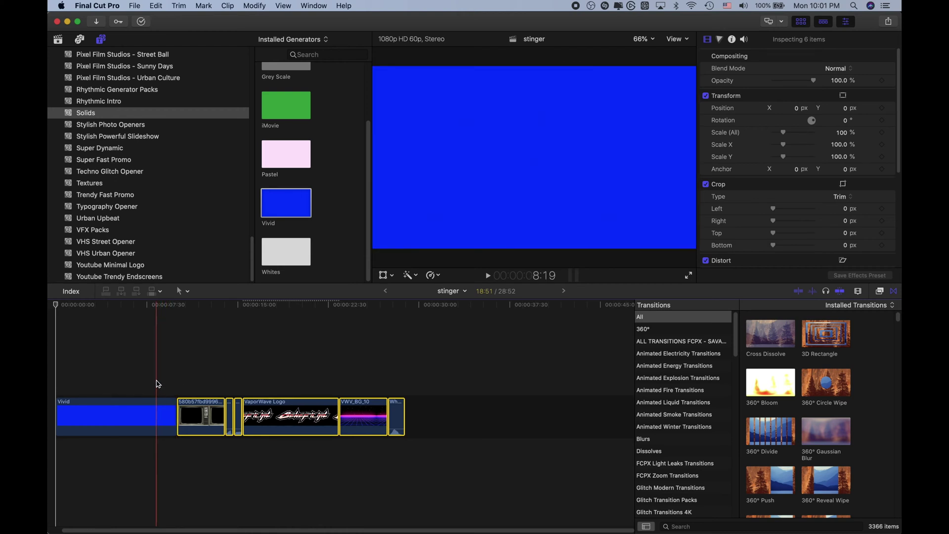
click(154, 385)
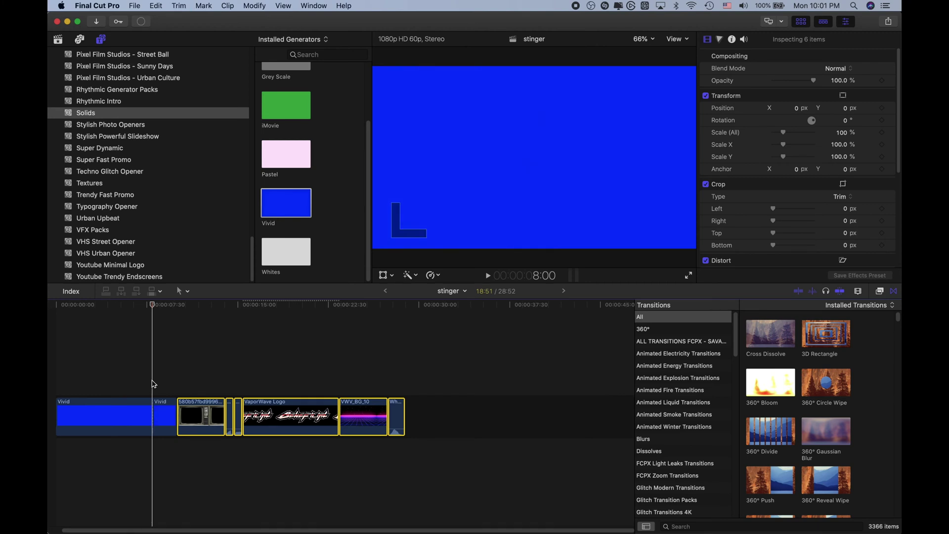
key(alt+])
- Connect the VaporWave Logo above Vivid from the start, cut its excess, and duplicate VWV_BG_10
drag(255, 411, 90, 375)
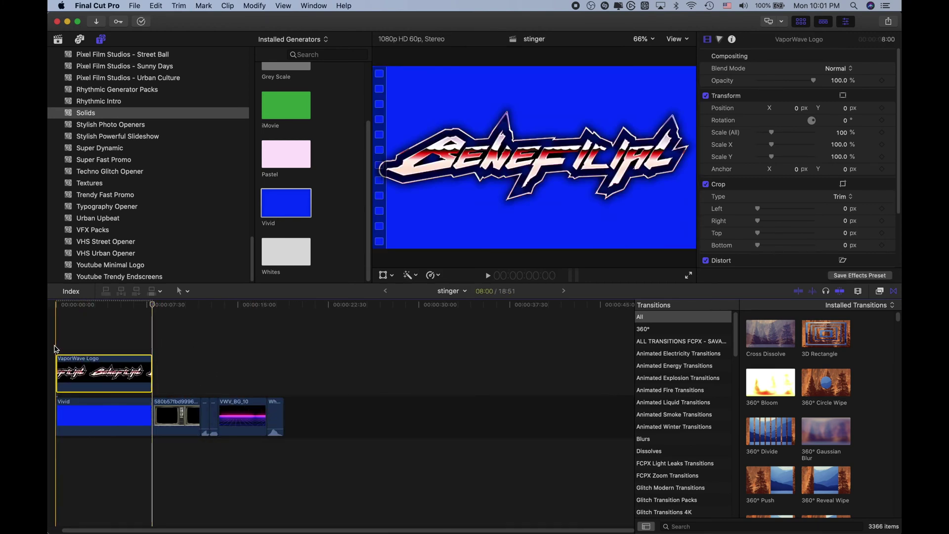
key(Home)
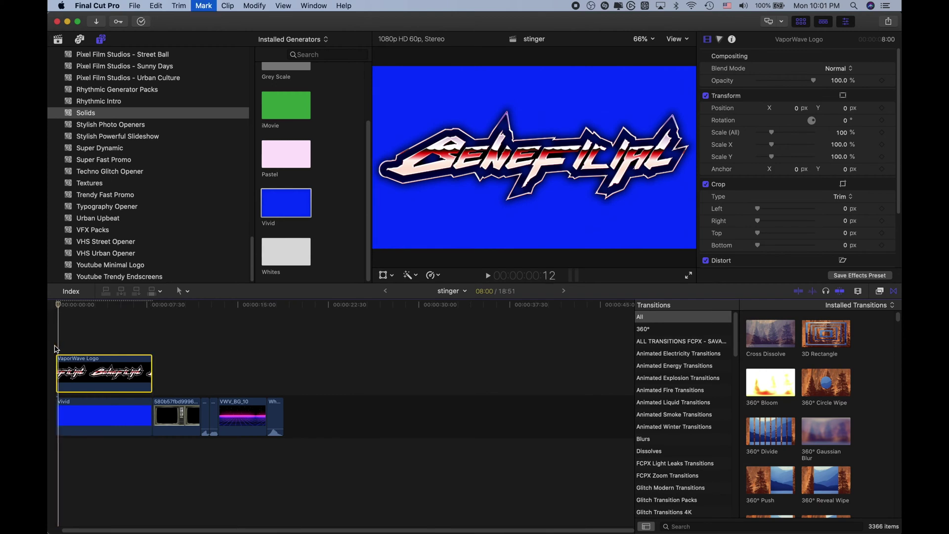
key(space)
drag(113, 366, 125, 365)
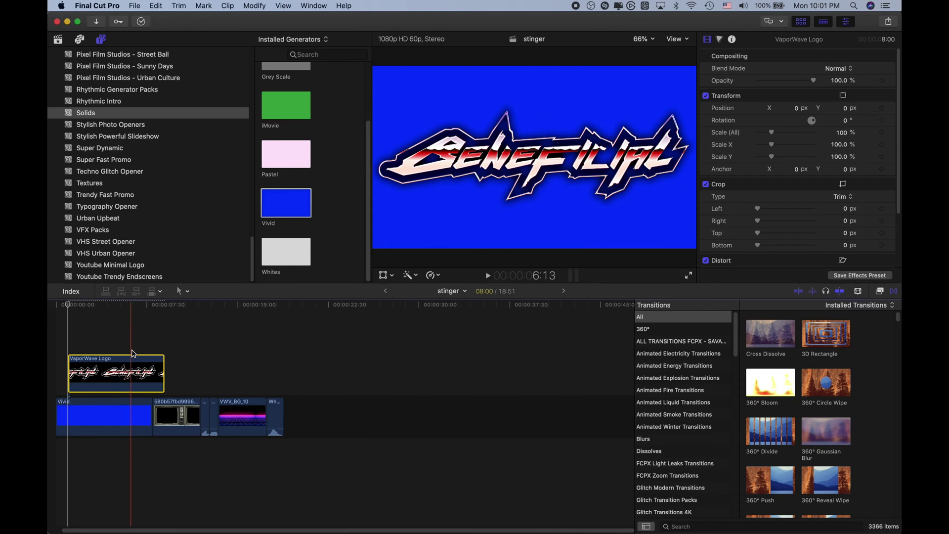
click(142, 352)
key(super+b)
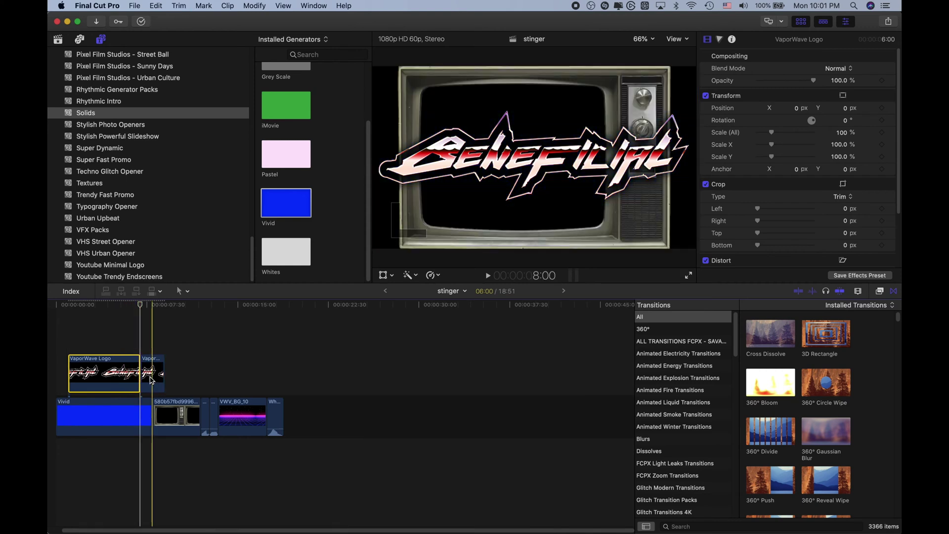
click(152, 381)
key(Delete)
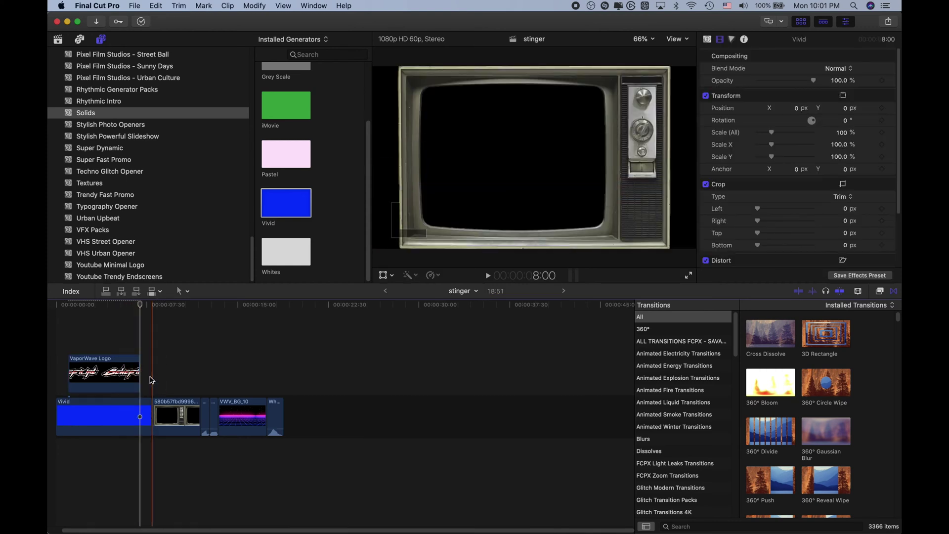
click(241, 415)
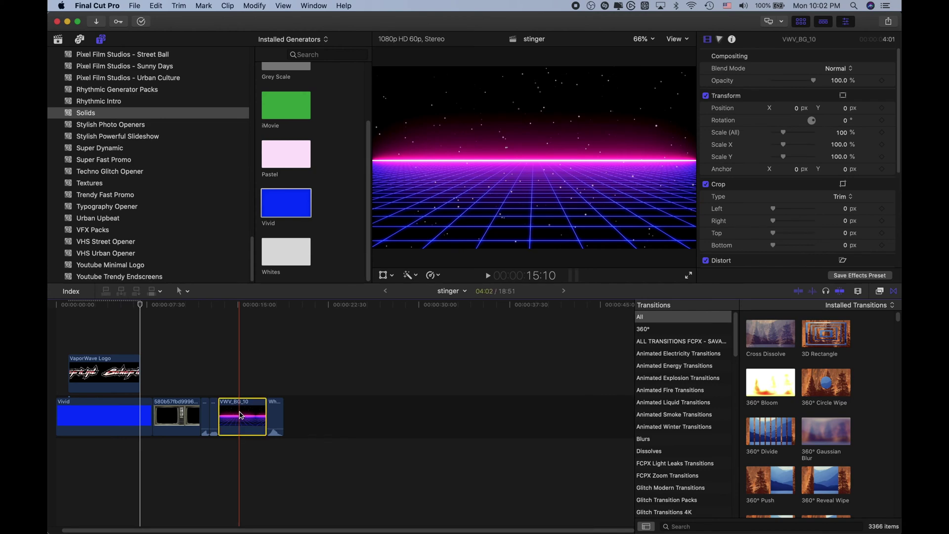
key(super+v)
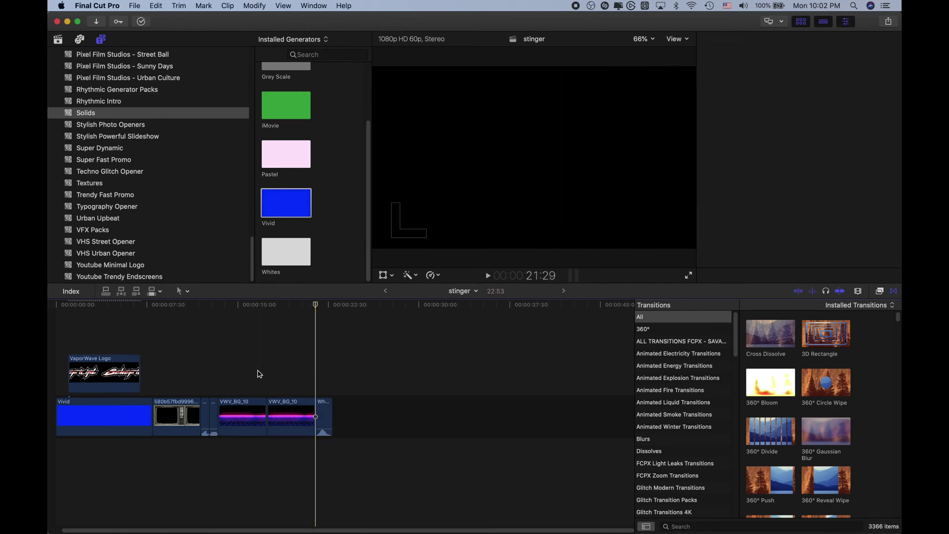
- Compound both VWV_BG_10 clips above the storyline, trim to 6 seconds, and move the TV clip on top
right_click(292, 414)
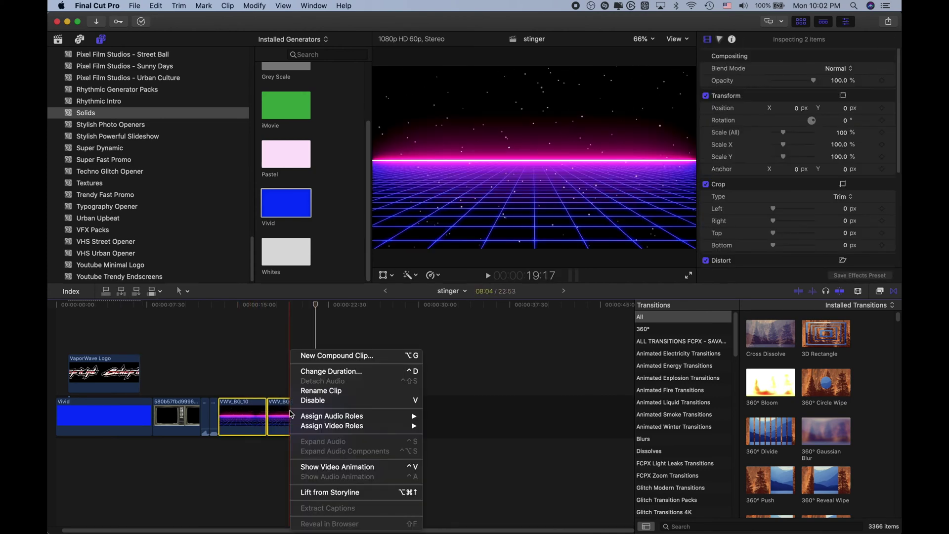
click(324, 356)
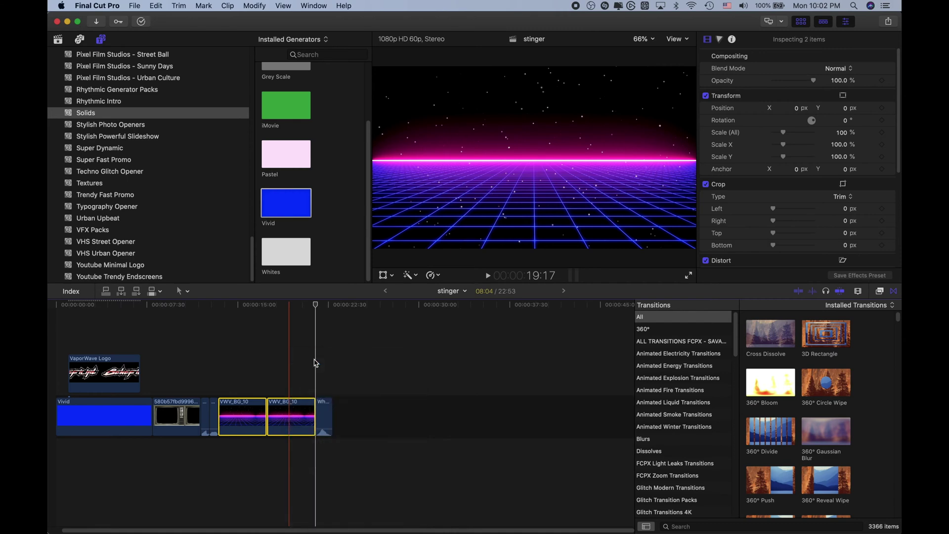
key(Return)
drag(248, 415, 106, 383)
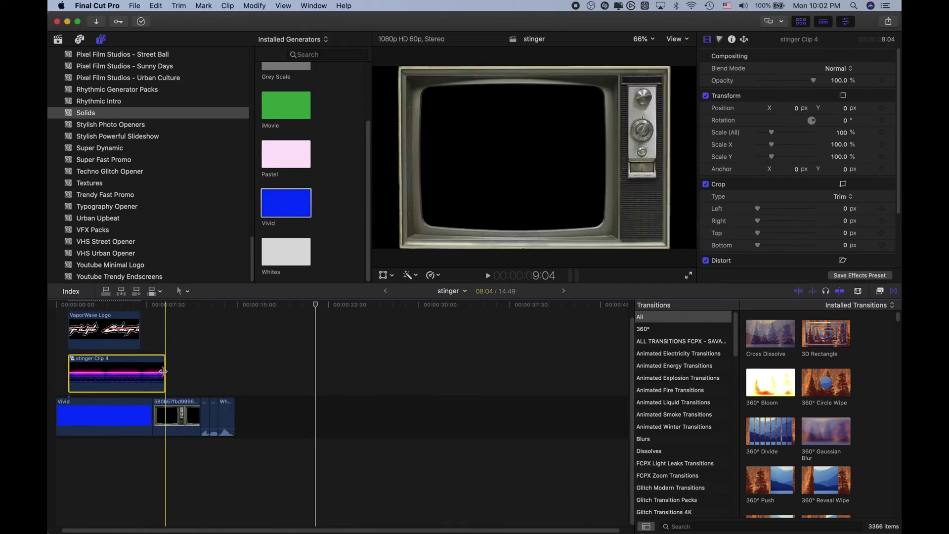
drag(165, 371, 140, 369)
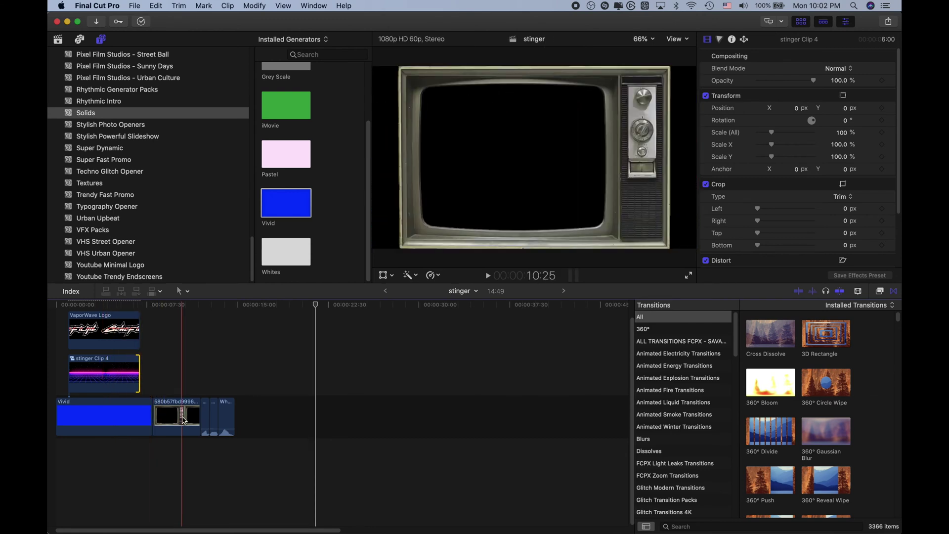
drag(178, 418, 146, 348)
- Scale the VaporWave Logo clip to 58% and shift its anchor X to centre it in the TV
click(100, 391)
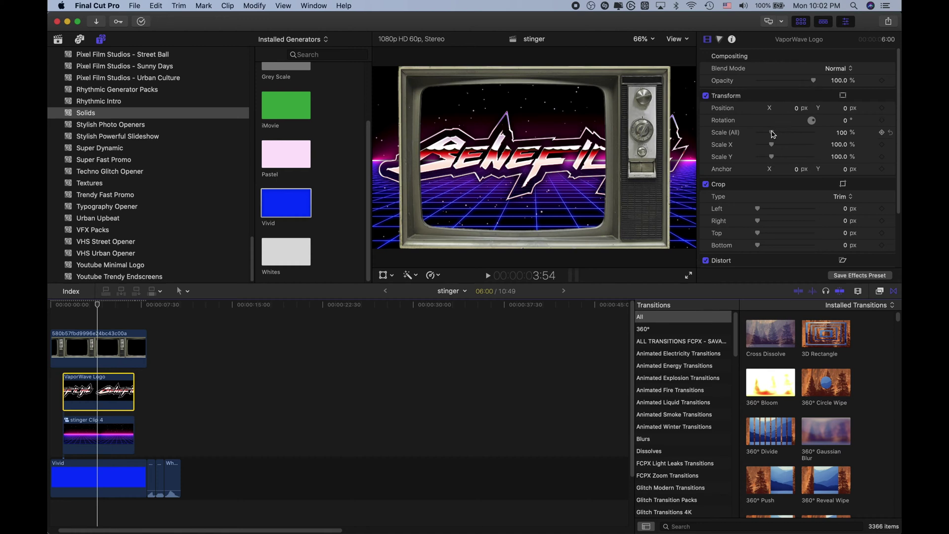
drag(774, 134, 767, 135)
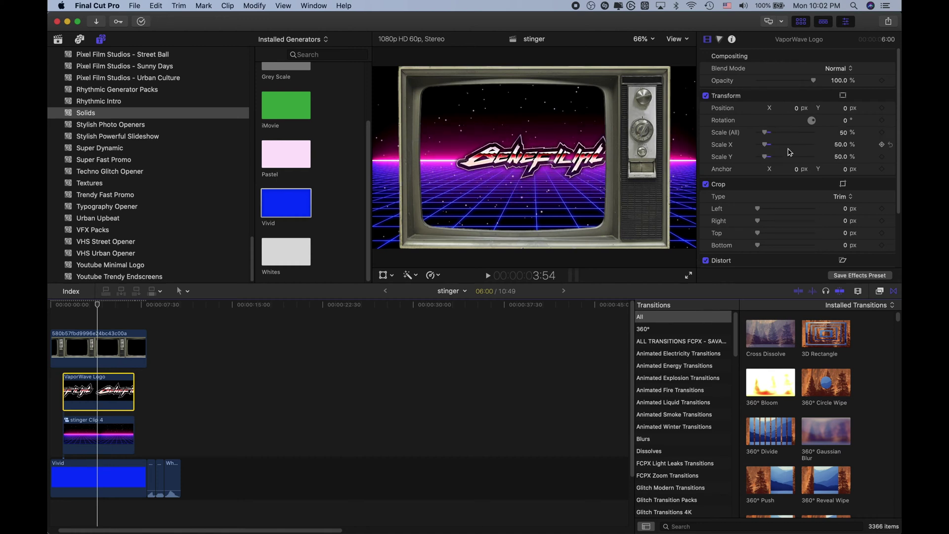
drag(797, 170, 798, 169)
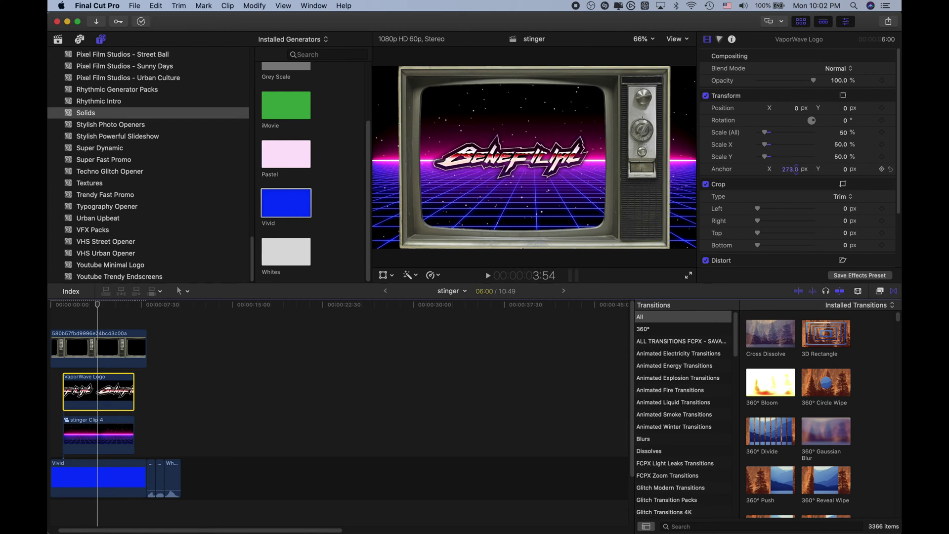
click(843, 133)
text(58)
key(Return)
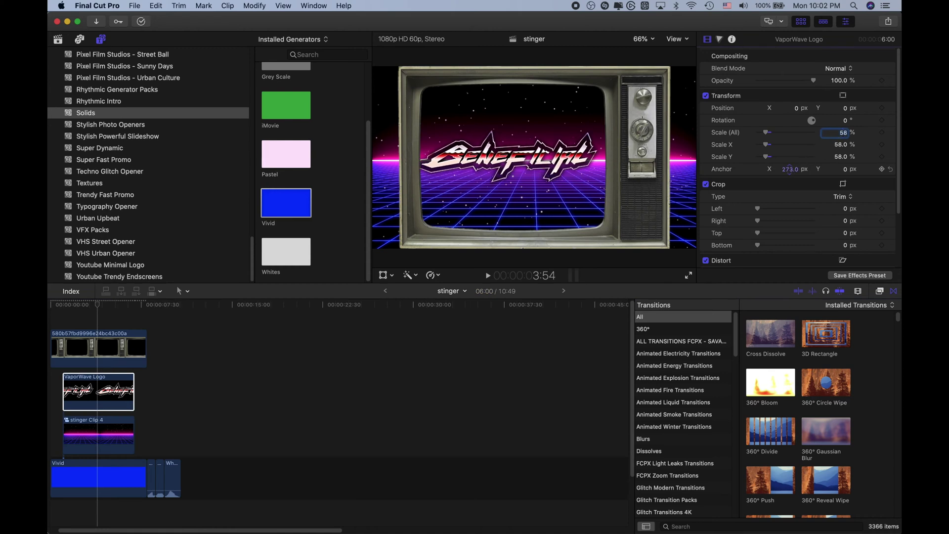
drag(789, 169, 790, 170)
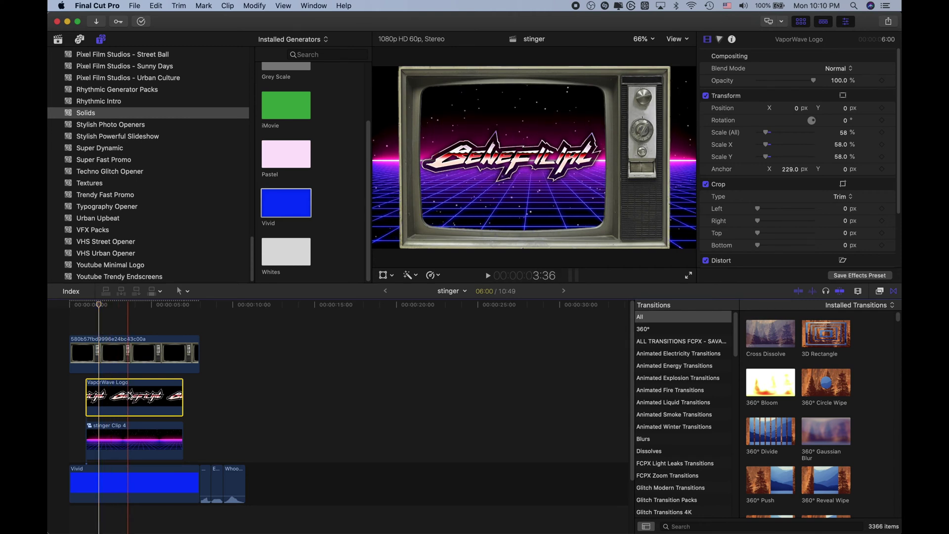
- Select the VaporWave Logo and stinger Clip 4 and combine them into compound clip stinger Clip 5
super+click(134, 437)
right_click(133, 437)
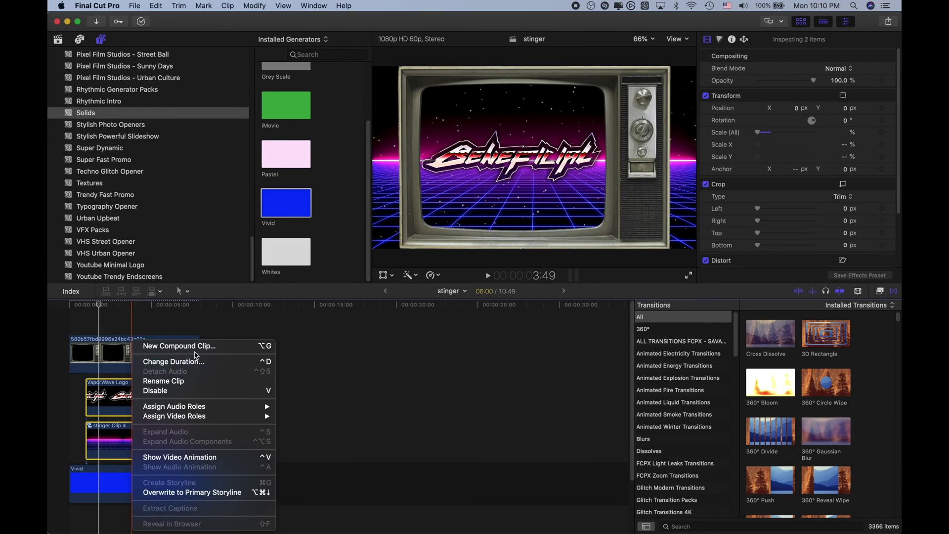
click(180, 347)
key(Return)
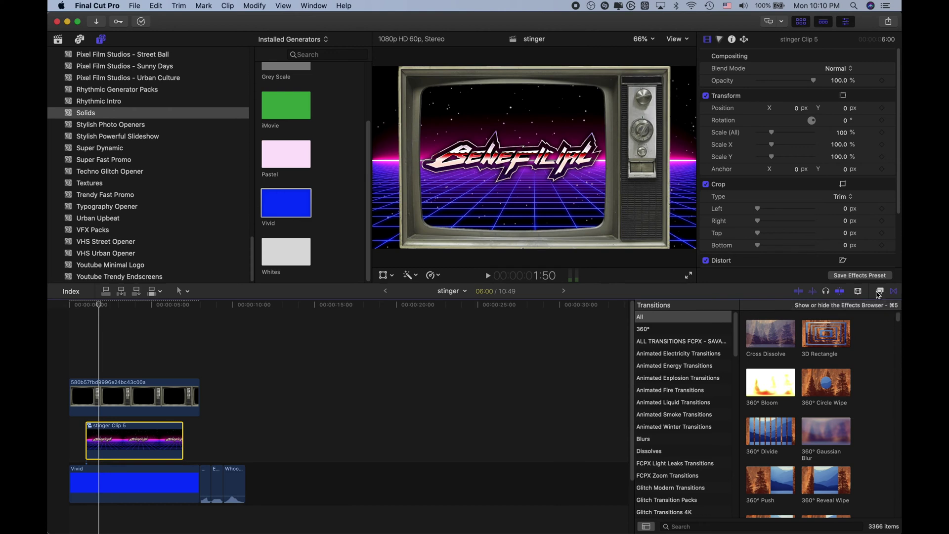
- Find the Static transition among all transitions and apply it to stinger Clip 5
click(698, 317)
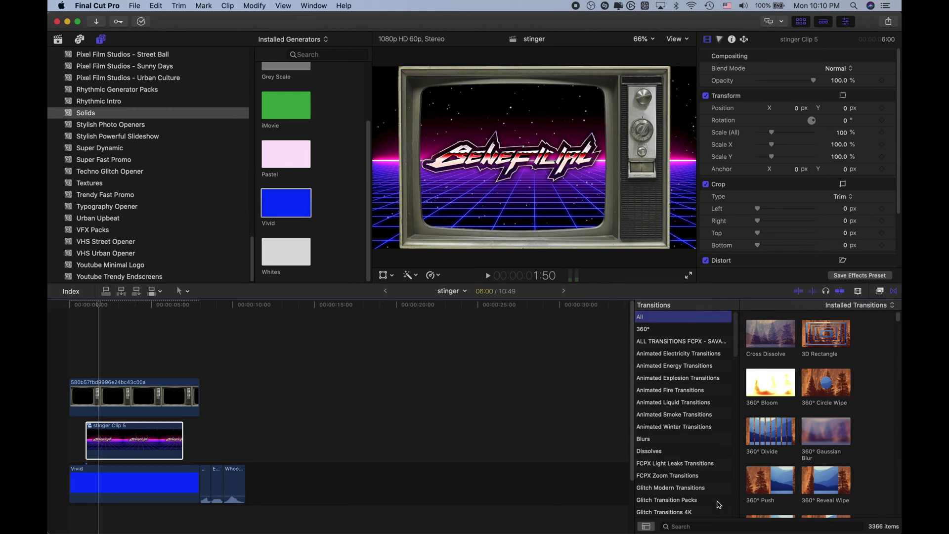
click(684, 526)
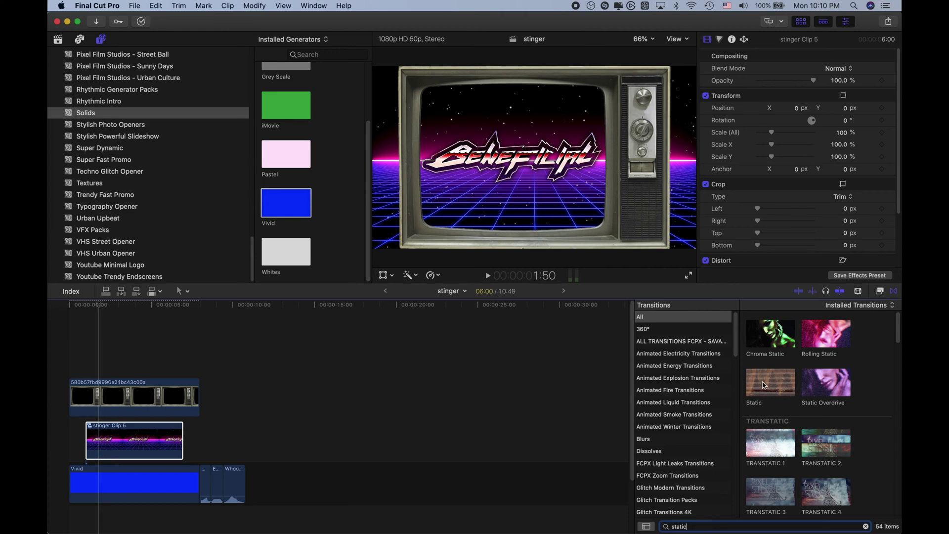
drag(775, 384, 135, 442)
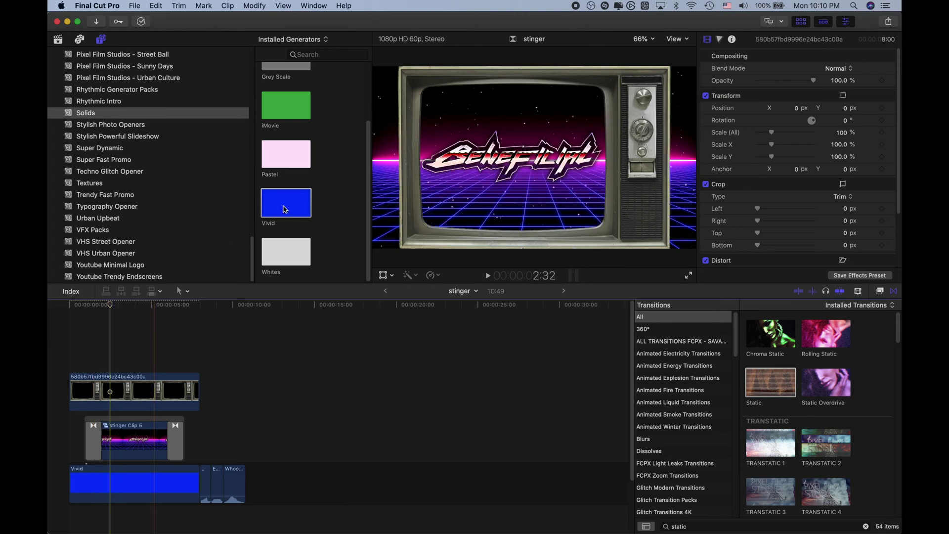
- Add a black Custom solid above stinger Clip 5, trim it, and trial a right-side crop
scroll(314, 213, up, 3)
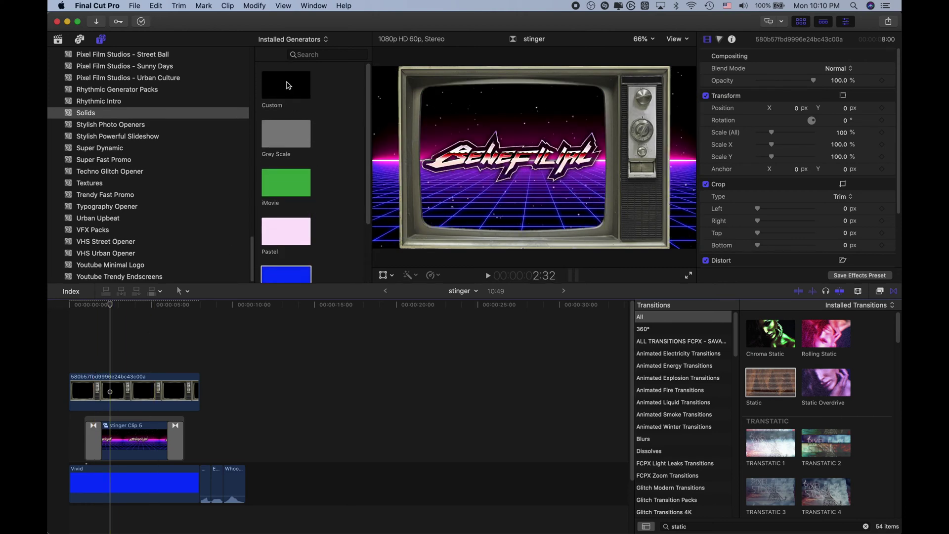
click(288, 86)
drag(283, 87, 105, 391)
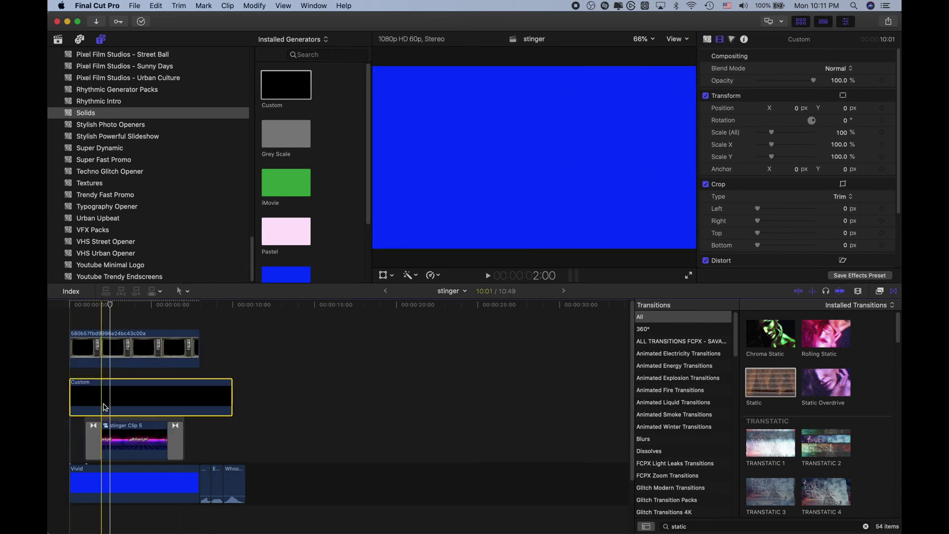
drag(231, 388, 199, 387)
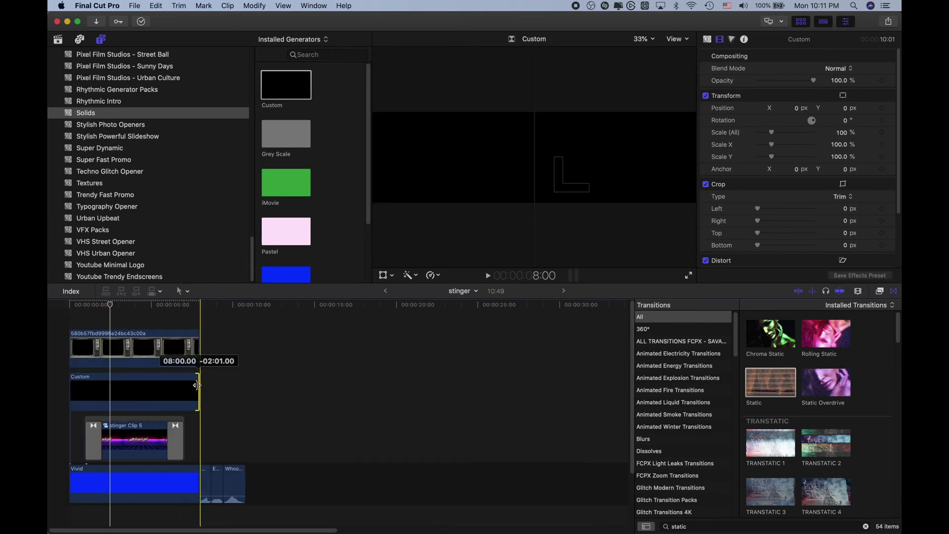
click(129, 382)
click(138, 391)
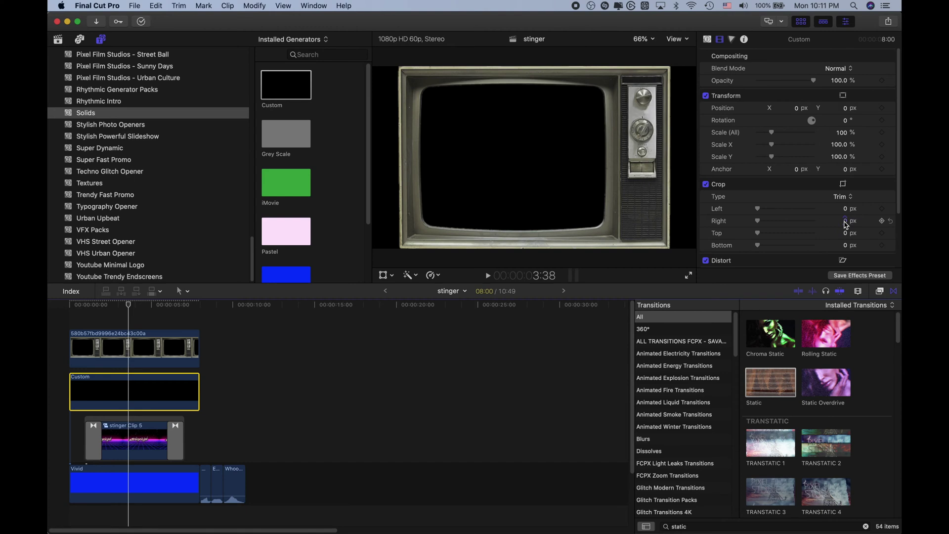
drag(847, 225, 894, 222)
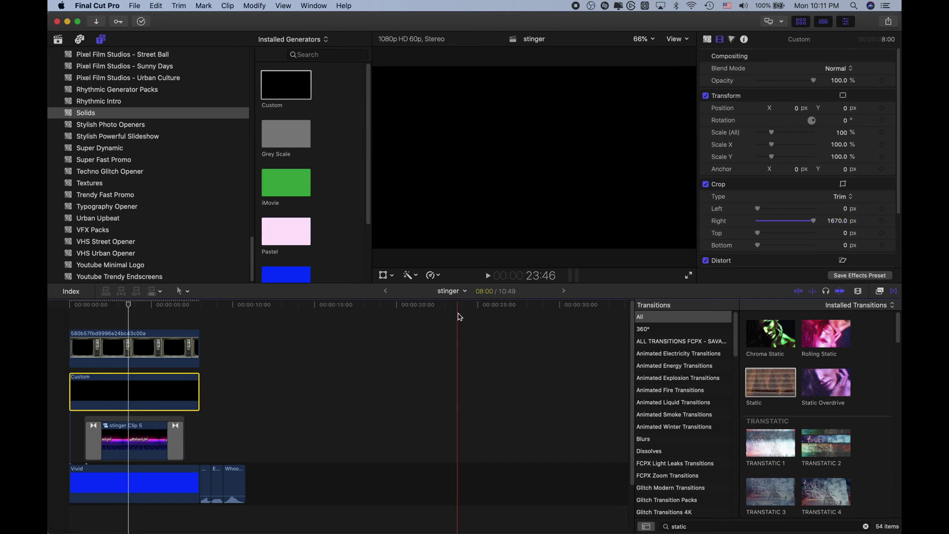
- Add a second trimmed Custom solid, trial a left-side crop, then select the TV and both solids
drag(291, 90, 104, 350)
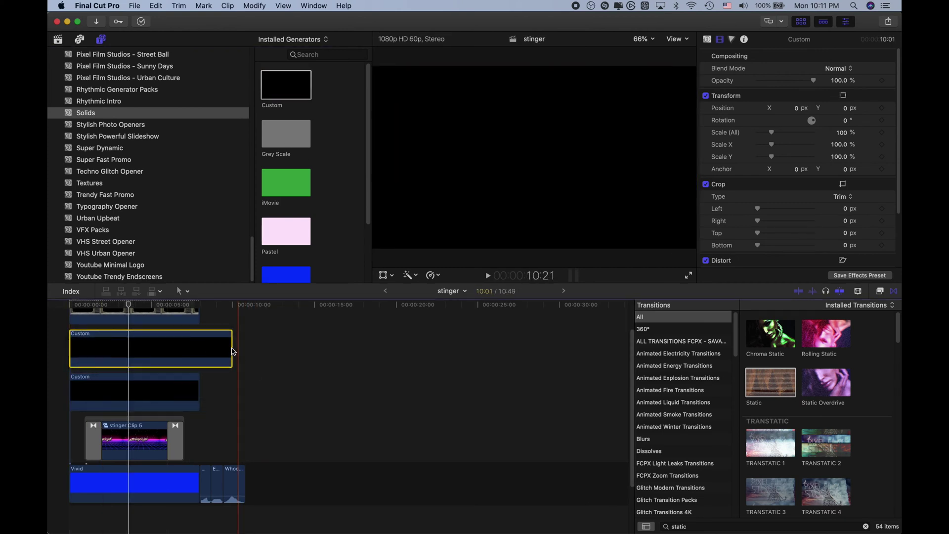
drag(232, 348, 200, 347)
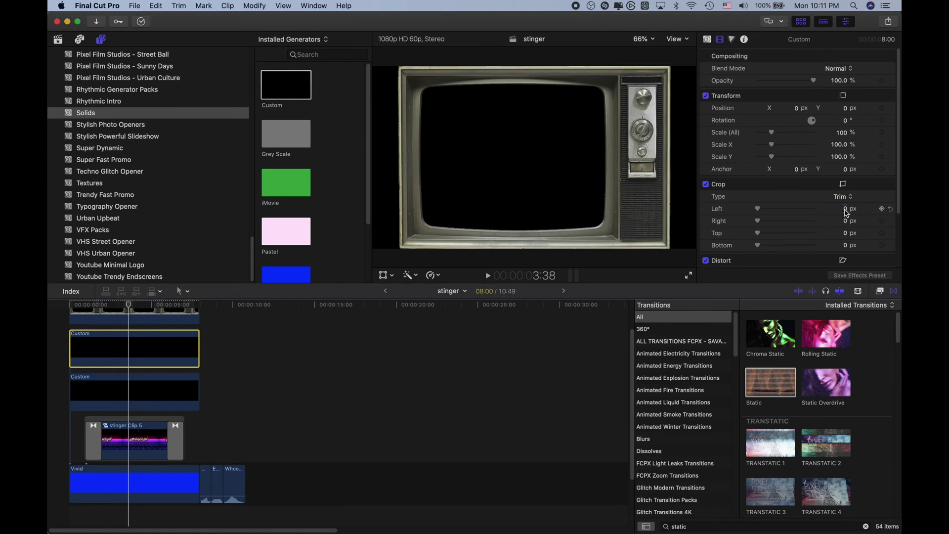
drag(847, 212, 880, 213)
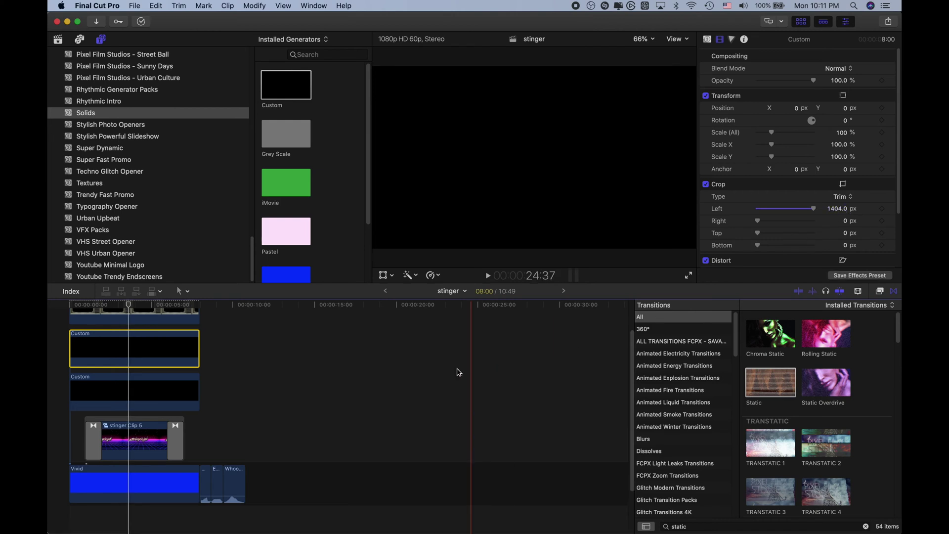
scroll(307, 392, up, 3)
click(249, 437)
drag(248, 438, 155, 345)
- Combine the selected TV and Custom solid clips into a compound clip named 'asdf'
right_click(152, 341)
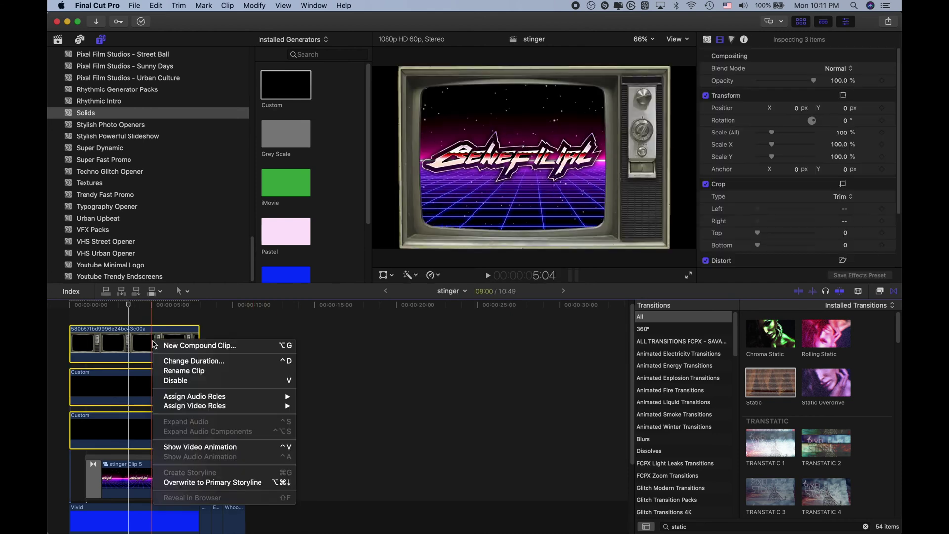
click(178, 347)
text(asdf)
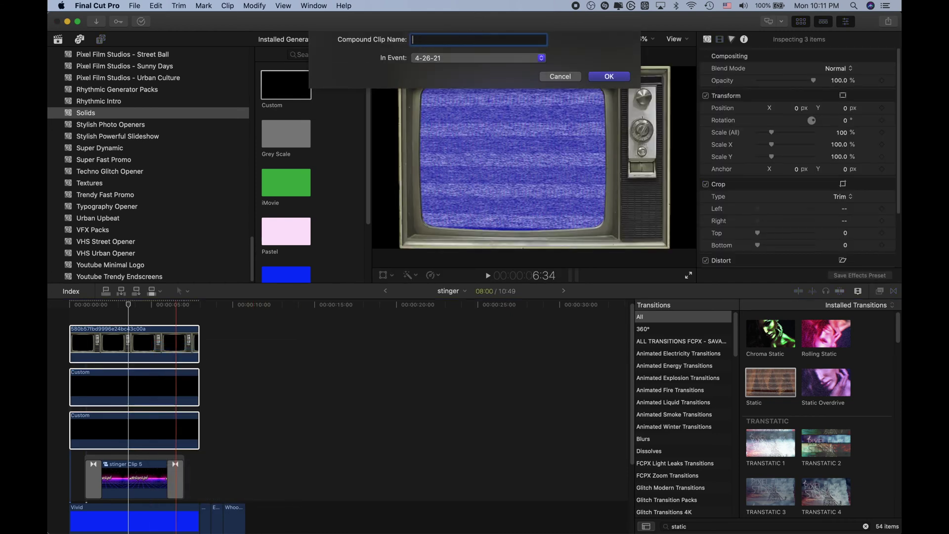
key(Return)
- Move the small Electric 04 sound clip beneath the start of Vivid
scroll(109, 390, down, 5)
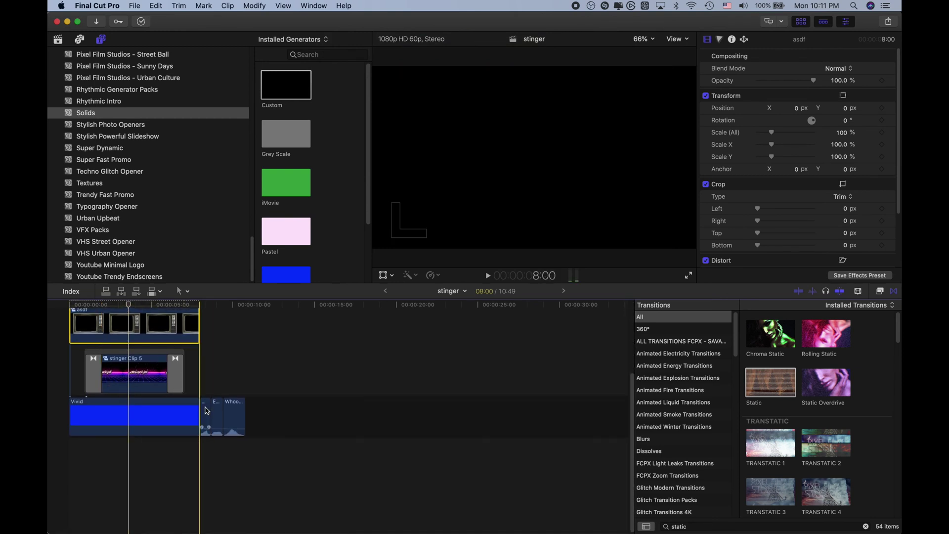
click(205, 421)
drag(206, 421, 92, 451)
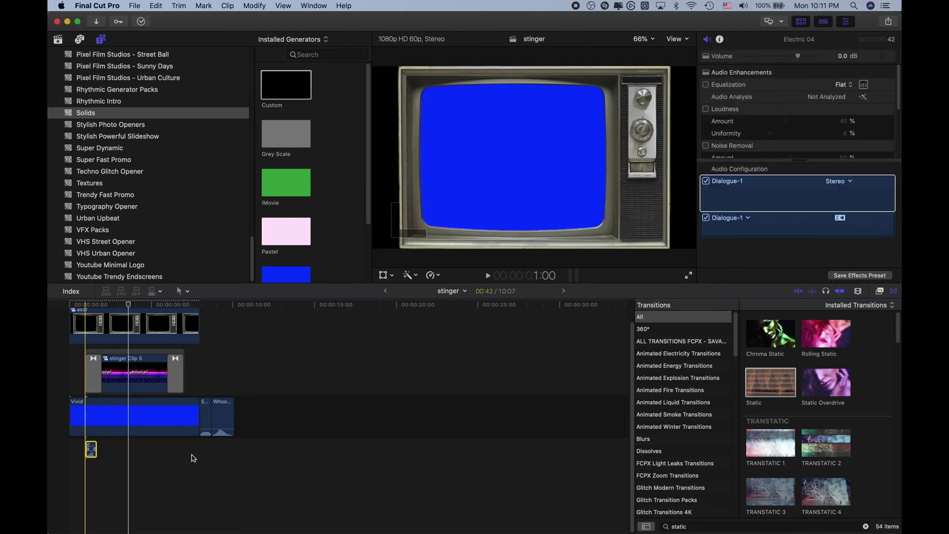
- Place the second short sound clip beneath Vivid and zoom the timeline in
drag(207, 416, 178, 450)
key(super+equal)
key(super+equal)
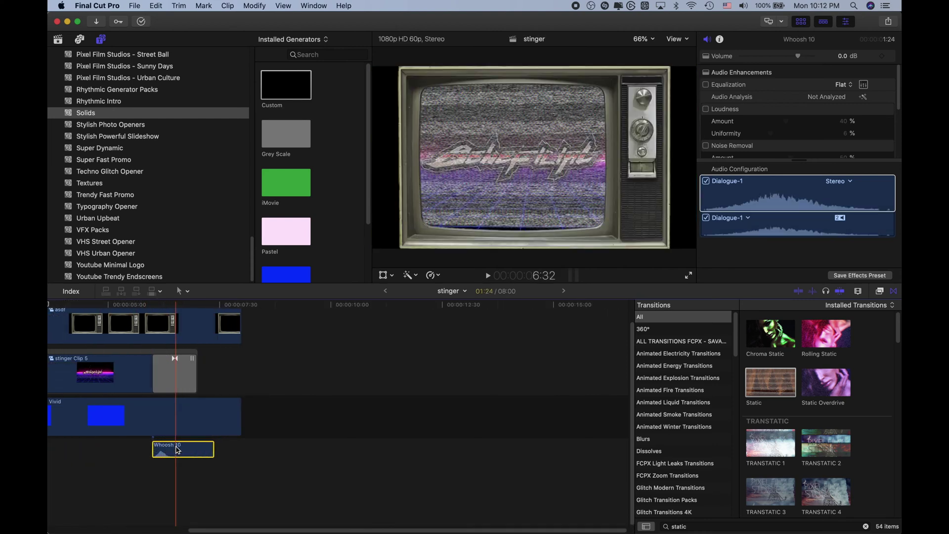
click(134, 478)
- Preview the transition, then select the Whoosh 10 sound clip
key(shift+slash)
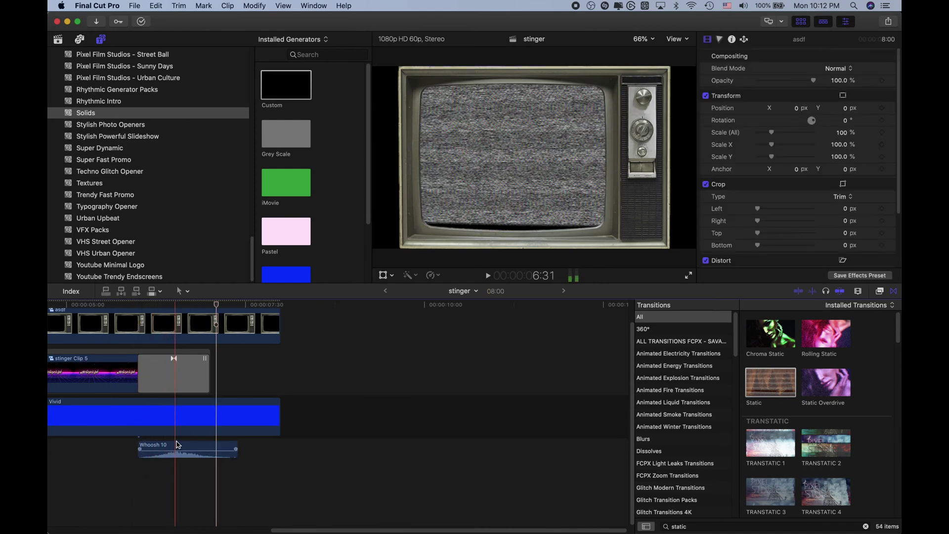
key(space)
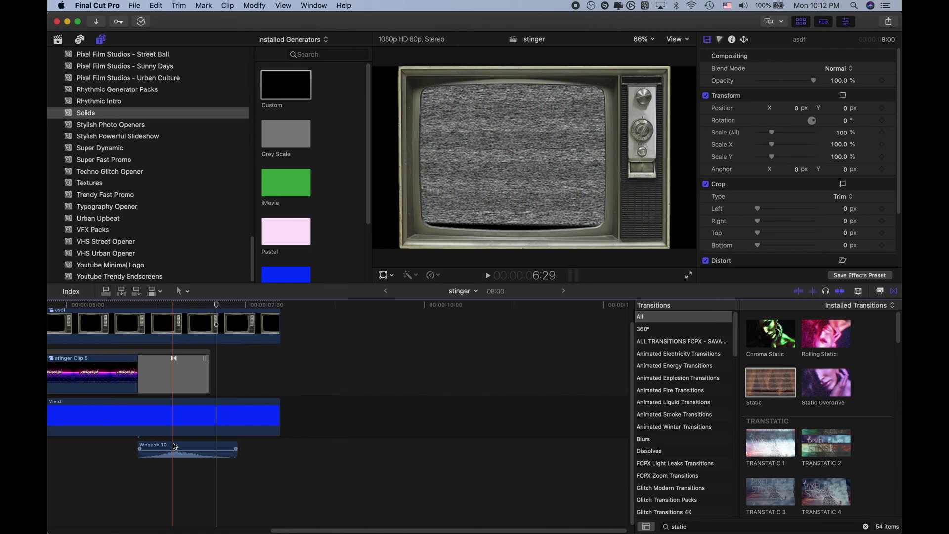
click(174, 447)
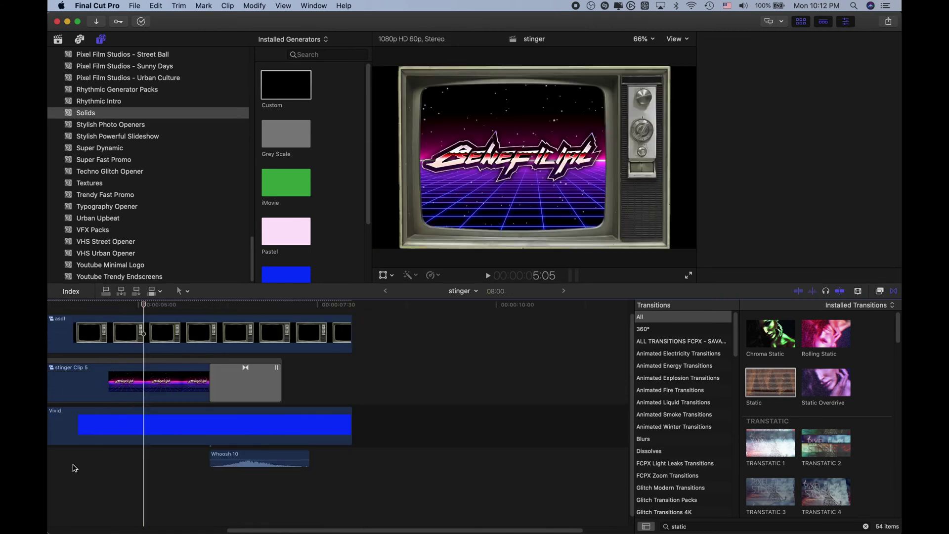
click(70, 487)
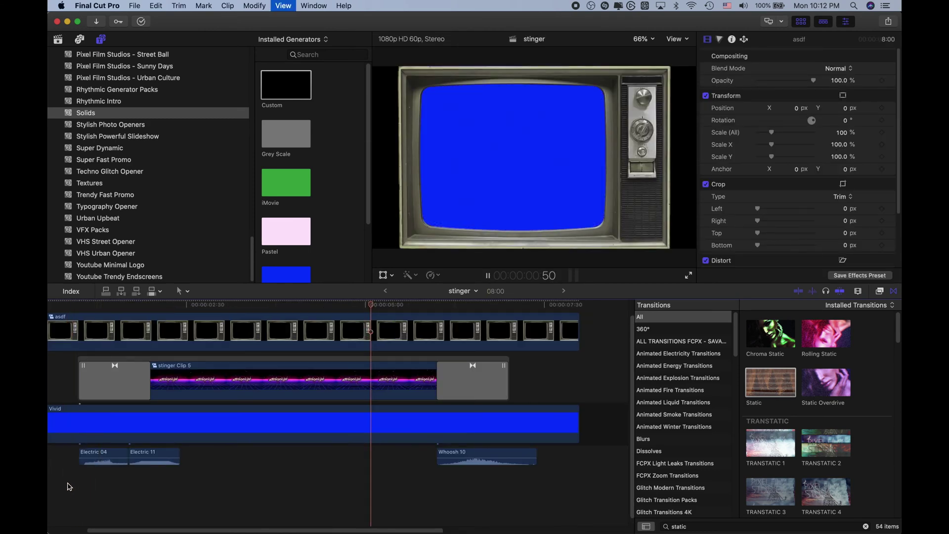
key(space)
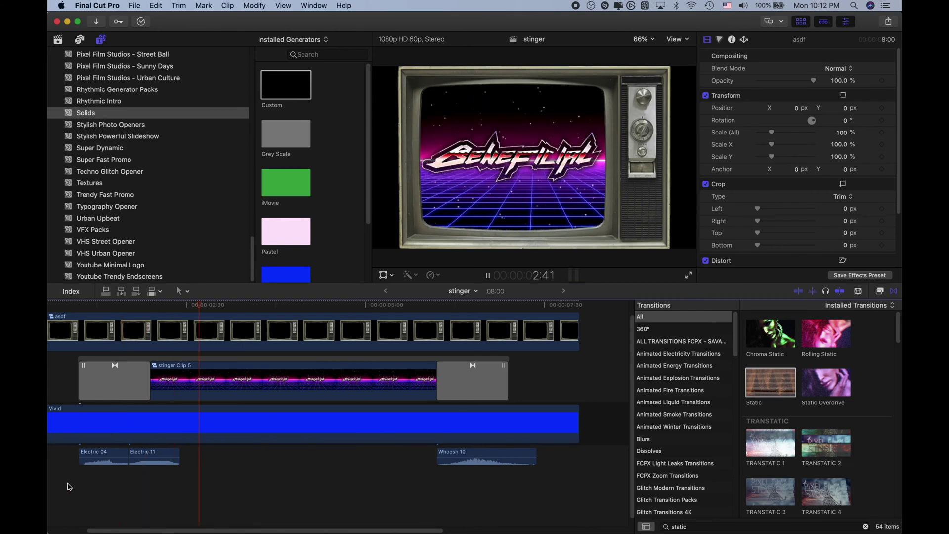
key(super+minus)
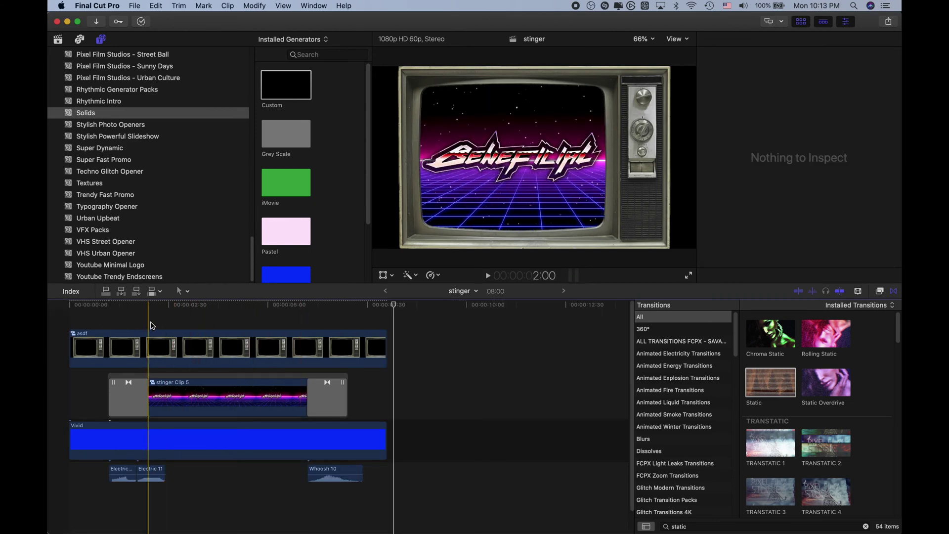
click(152, 341)
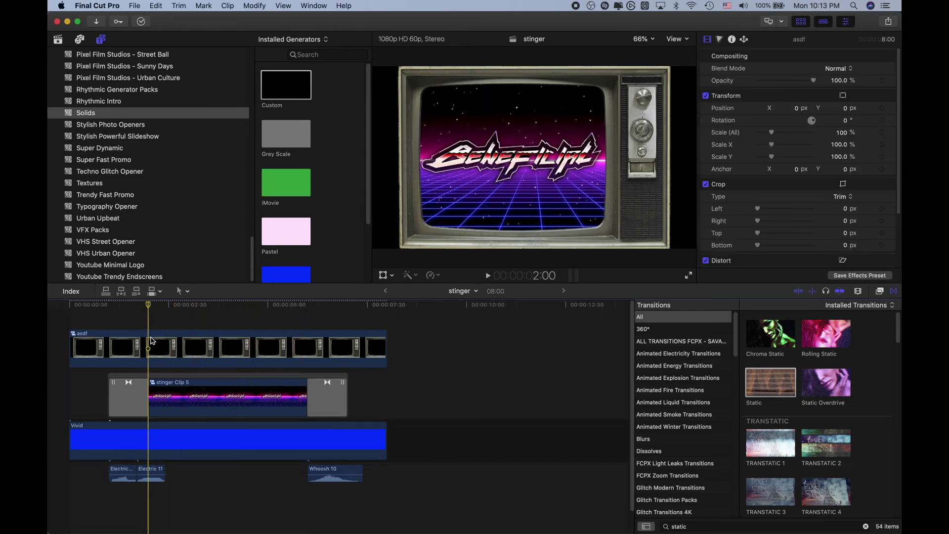
click(152, 341)
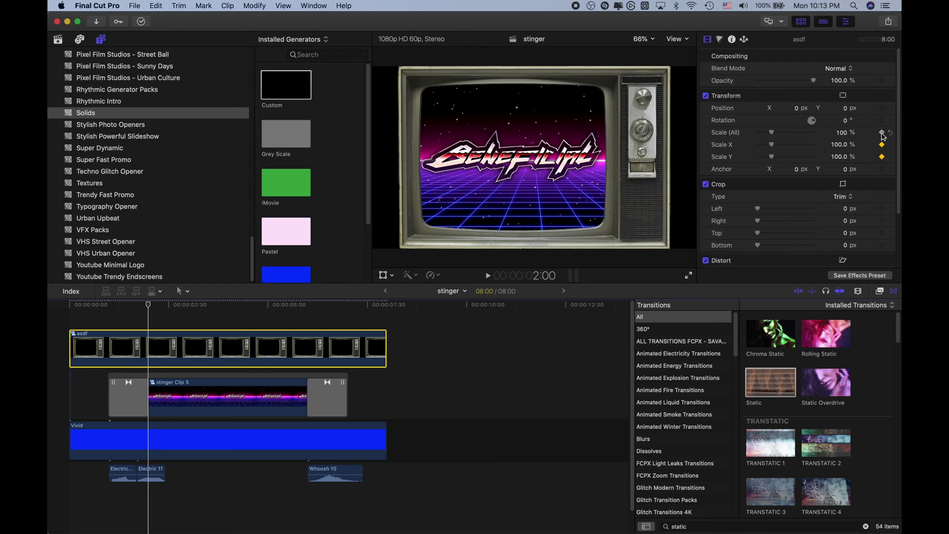
- Add Scale keyframes at 6:00 and at the clip start, setting the start to 250%
click(307, 331)
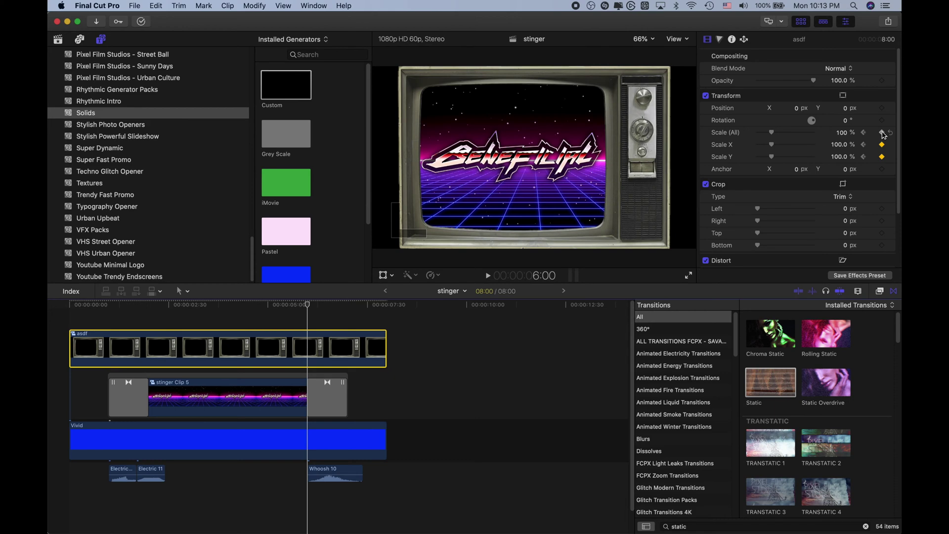
click(882, 133)
drag(308, 305, 70, 319)
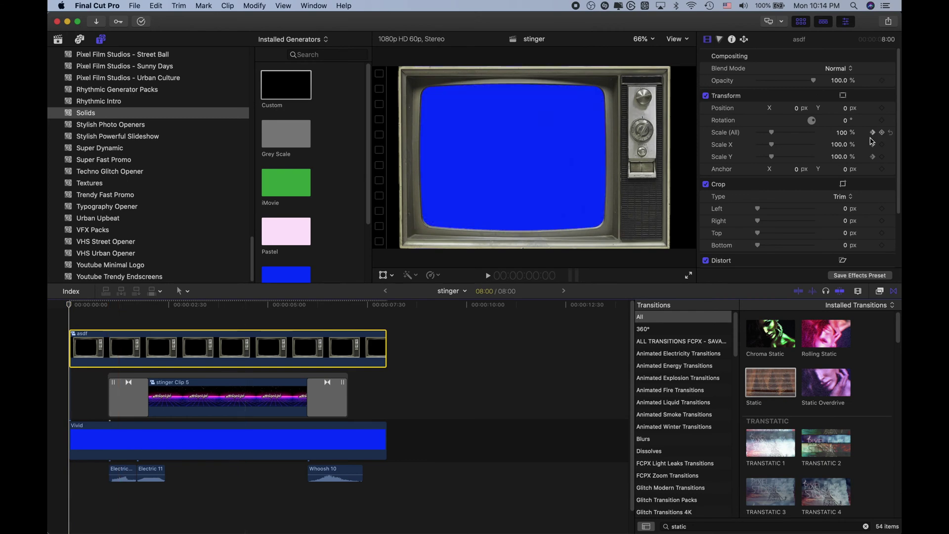
click(883, 132)
click(842, 133)
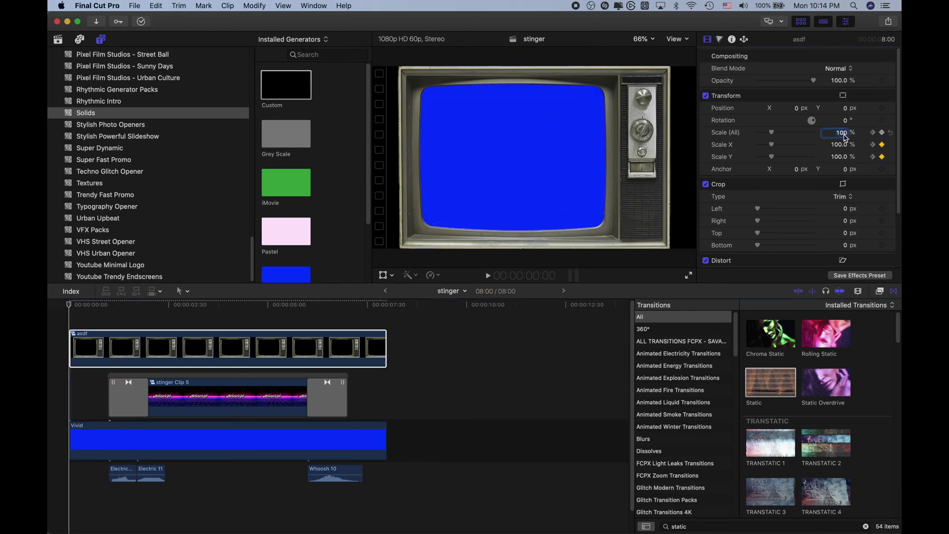
text(250)
- Add a 250% Scale keyframe at the 8-second end and scrub back to check it
drag(405, 327, 389, 327)
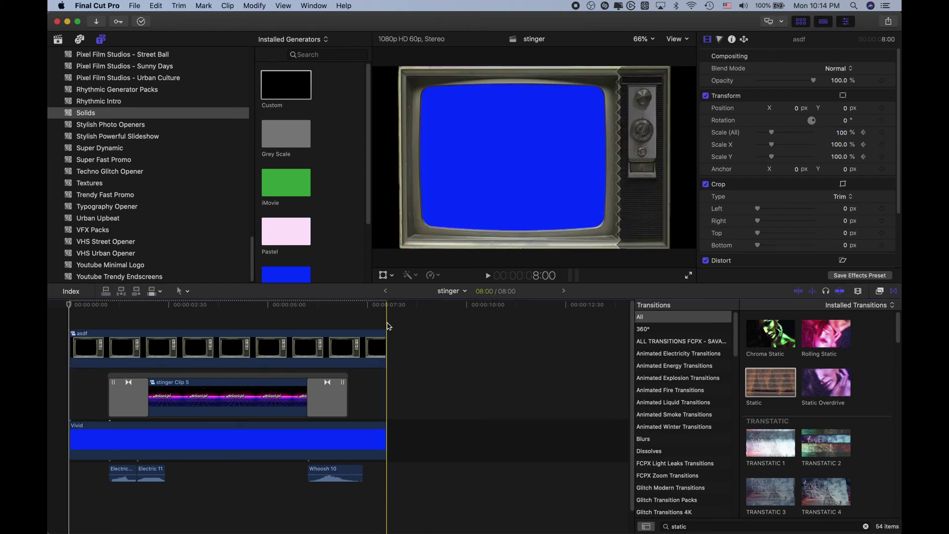
click(381, 340)
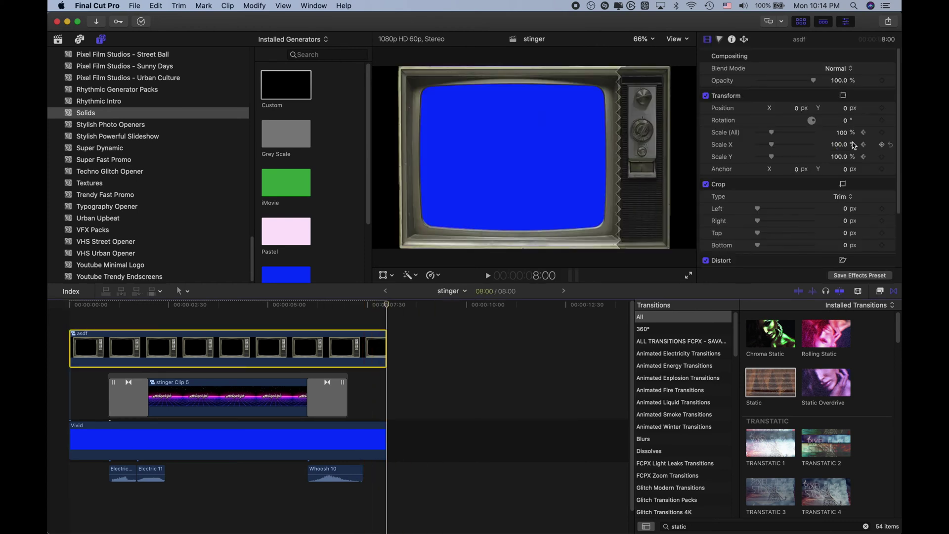
click(883, 133)
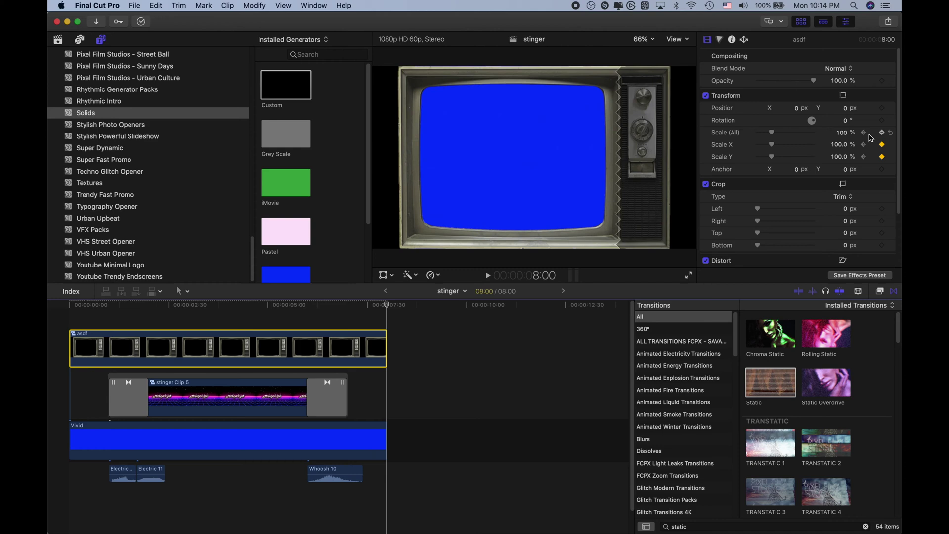
click(843, 135)
text(250)
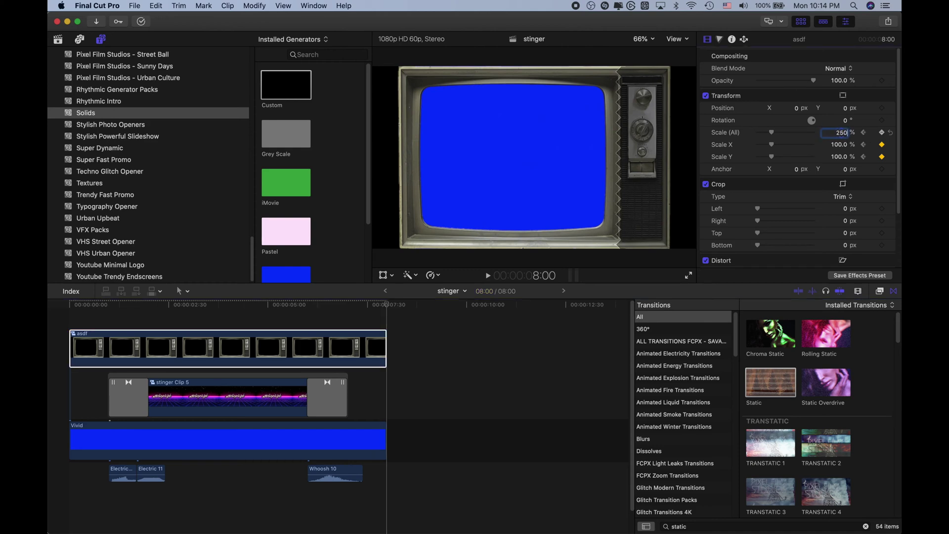
key(Return)
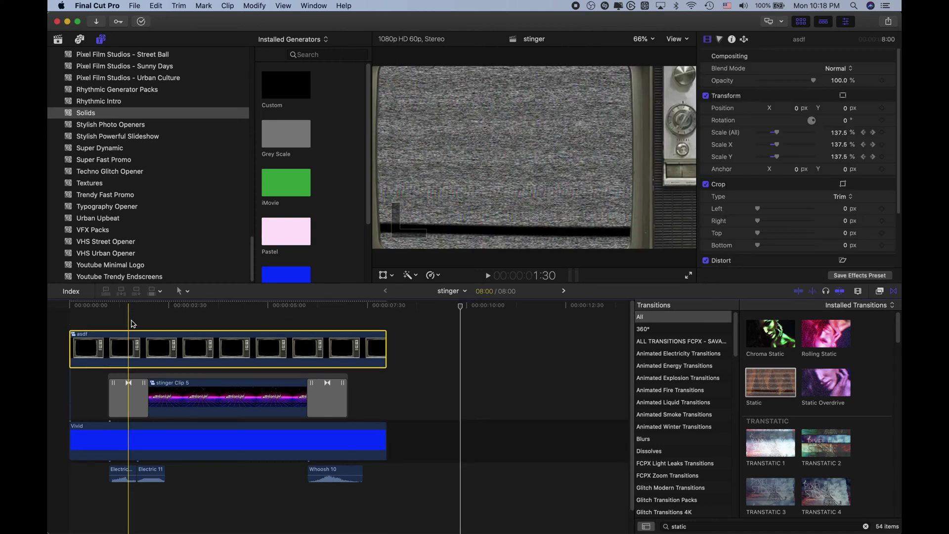
click(127, 315)
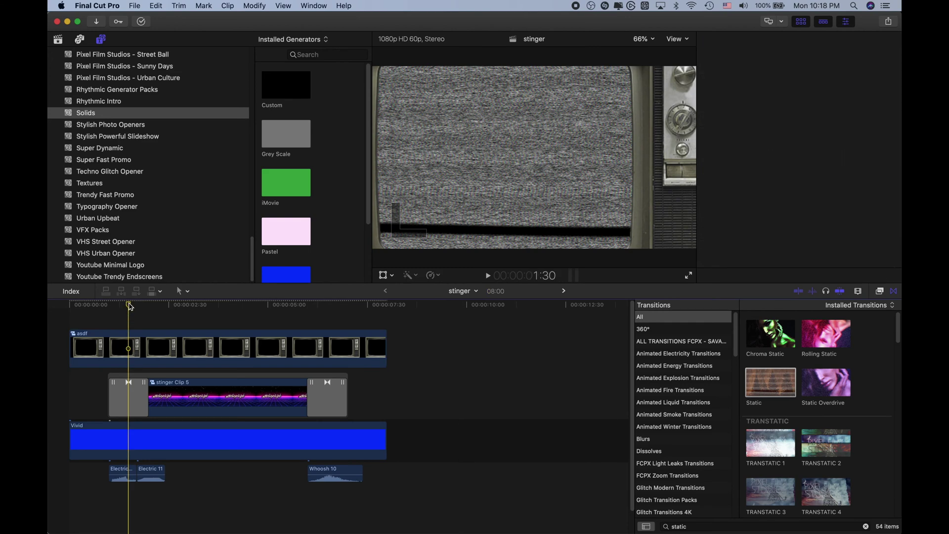
click(109, 309)
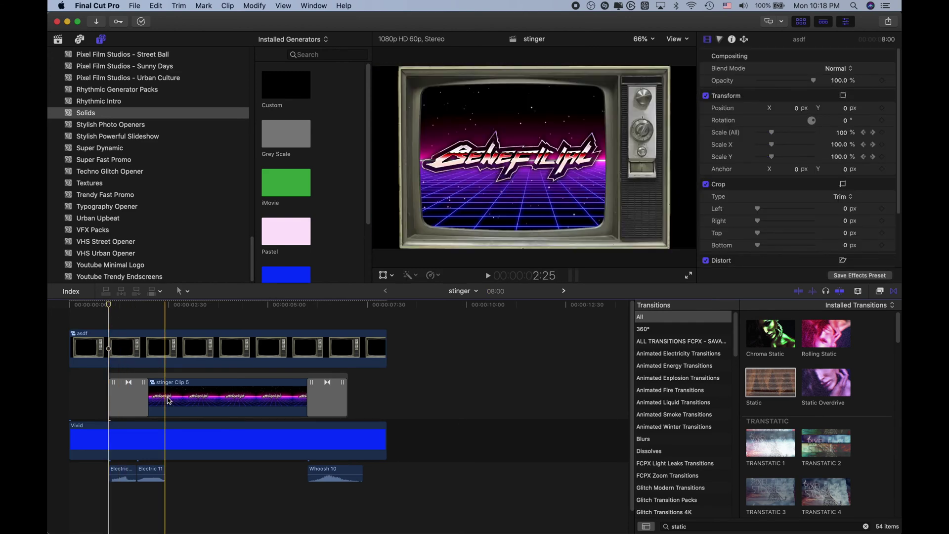
- Select stinger Clip 5 and set its starting Scale (All) to 175%
click(168, 401)
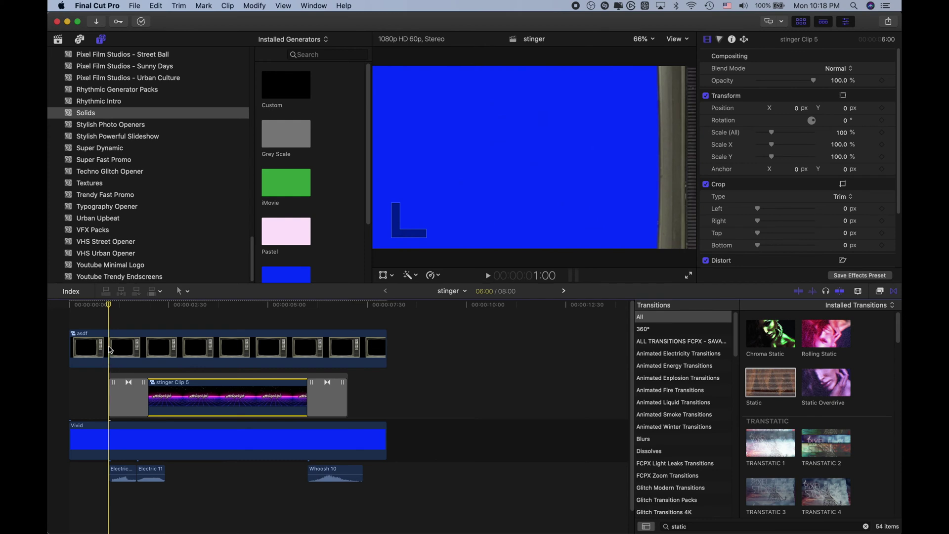
click(110, 348)
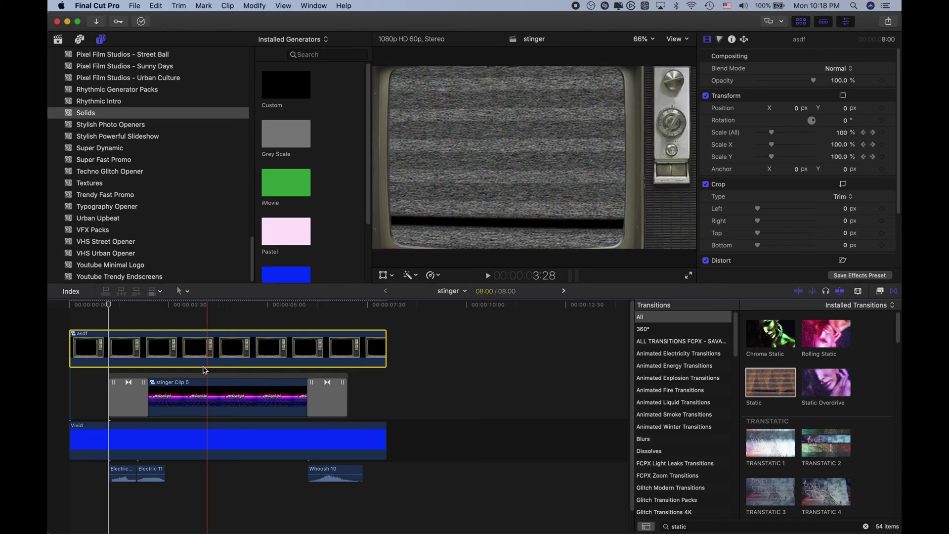
click(171, 397)
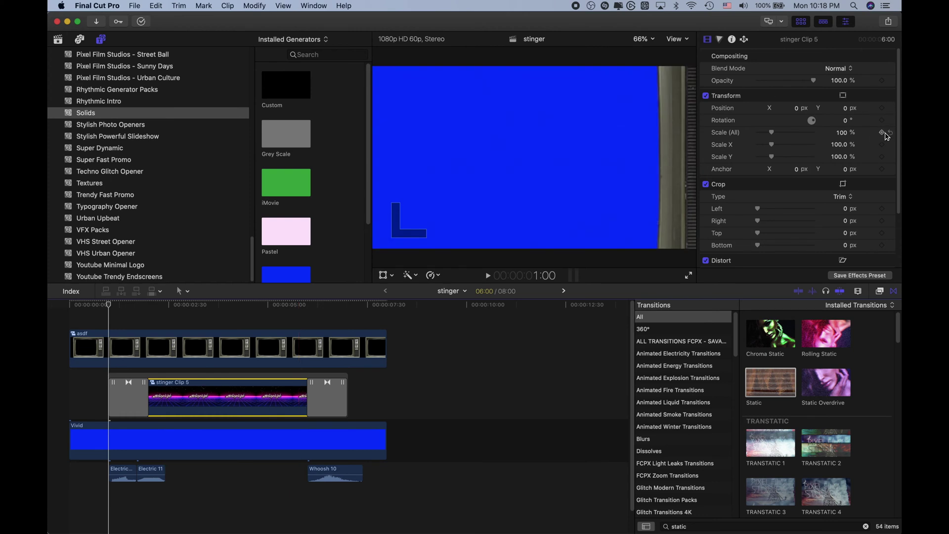
click(844, 133)
text(175)
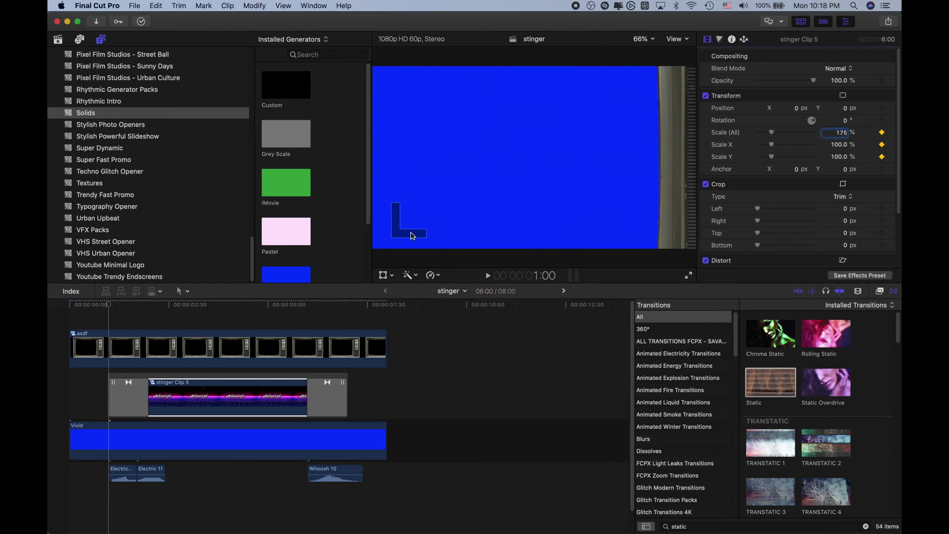
key(Return)
- Add a 100% Scale keyframe at 2:00 on the stinger clip
click(119, 305)
drag(121, 307, 148, 306)
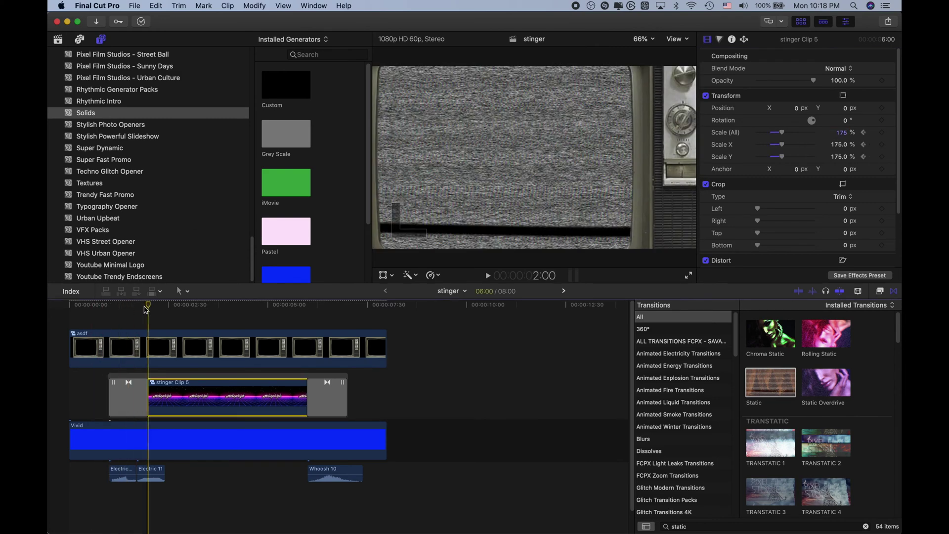
click(882, 133)
click(842, 134)
text(100)
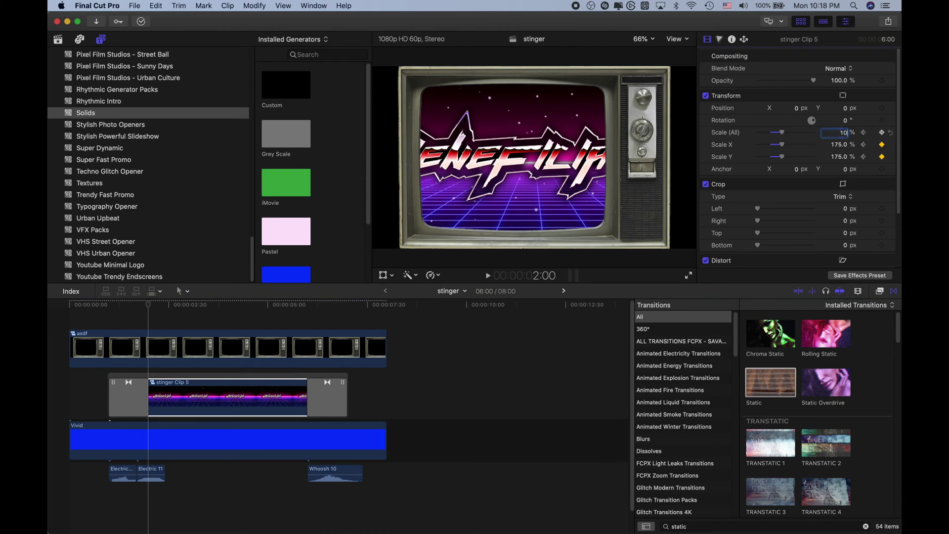
key(Return)
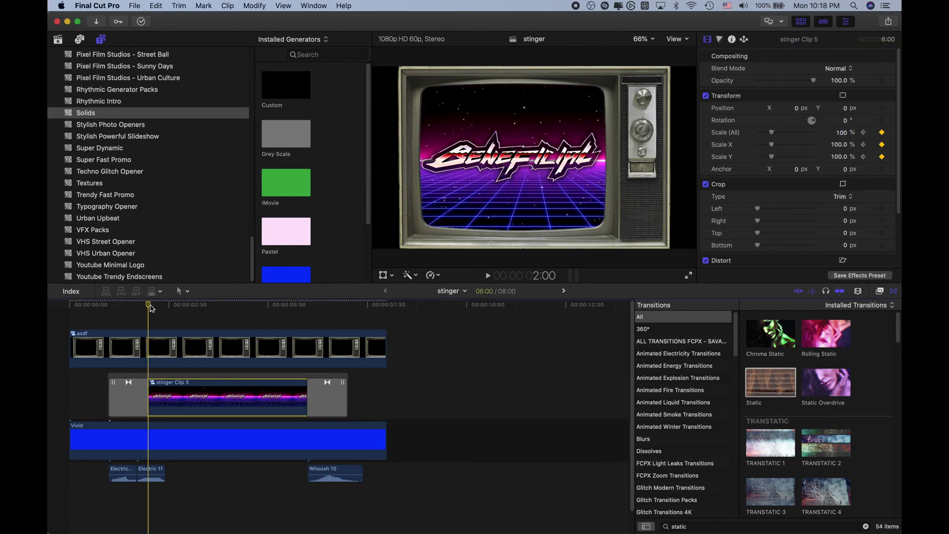
- Add a Scale keyframe near the clip's end, enlarging it back to 175%
drag(149, 304, 302, 317)
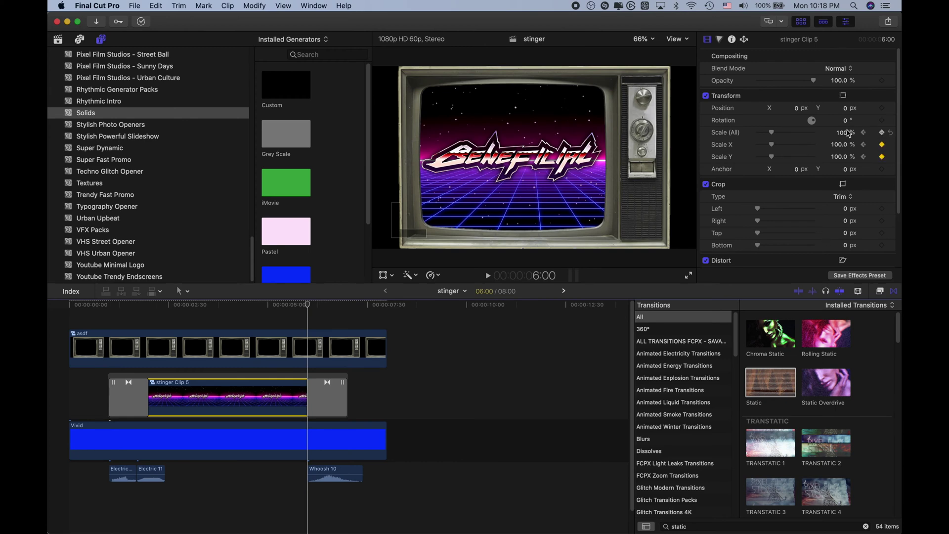
mouse_move(351, 309)
mouse_down()
mouse_move(304, 311)
mouse_move(347, 315)
mouse_up()
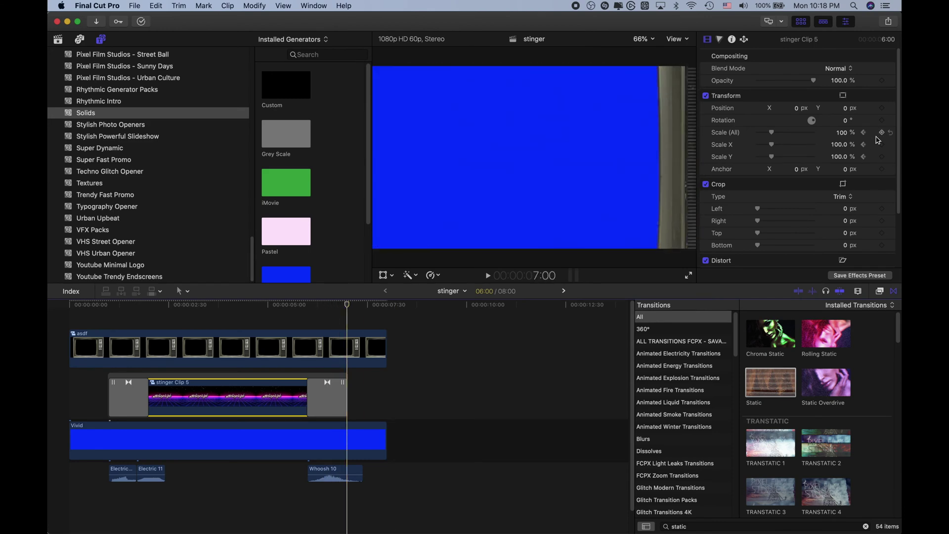
click(883, 134)
click(843, 132)
text(1)
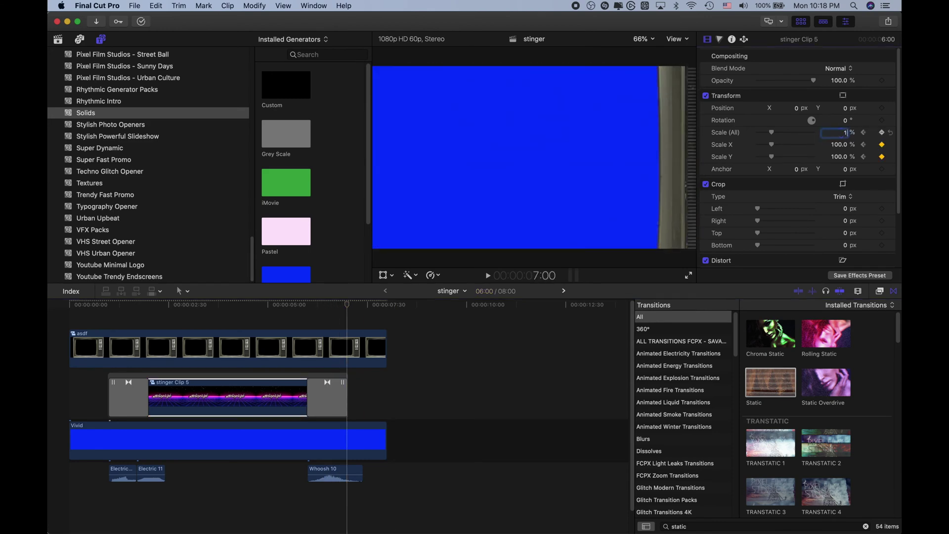
text(7)
key(Return)
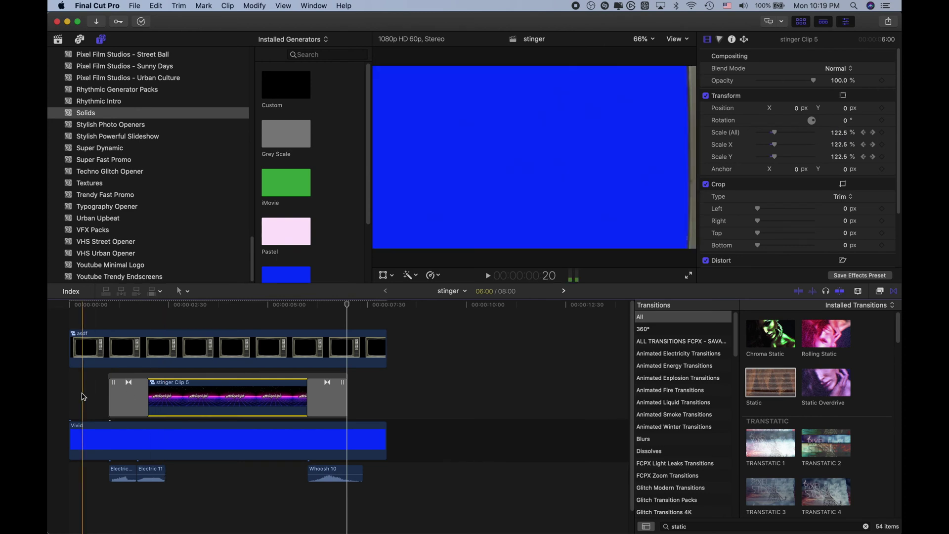
- Play the whole sequence full screen from the start, then exit
click(55, 393)
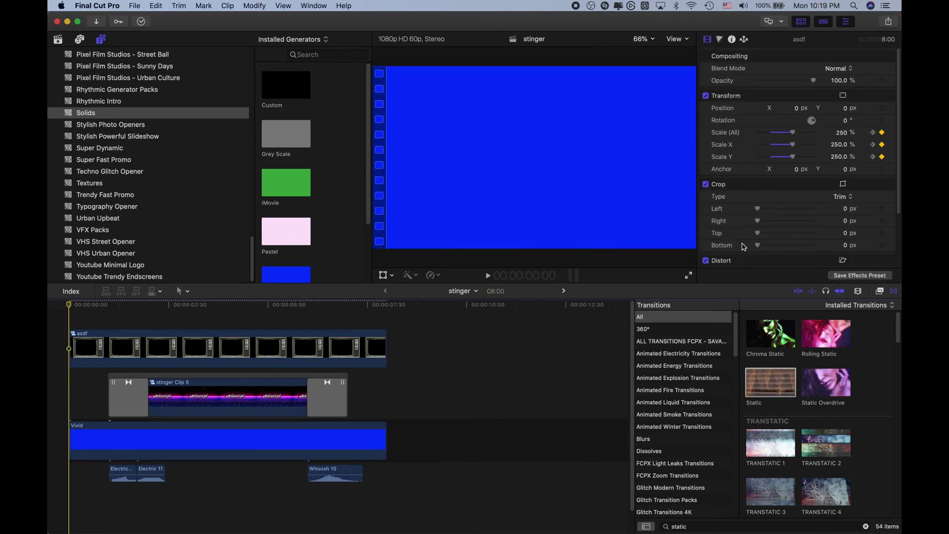
click(689, 275)
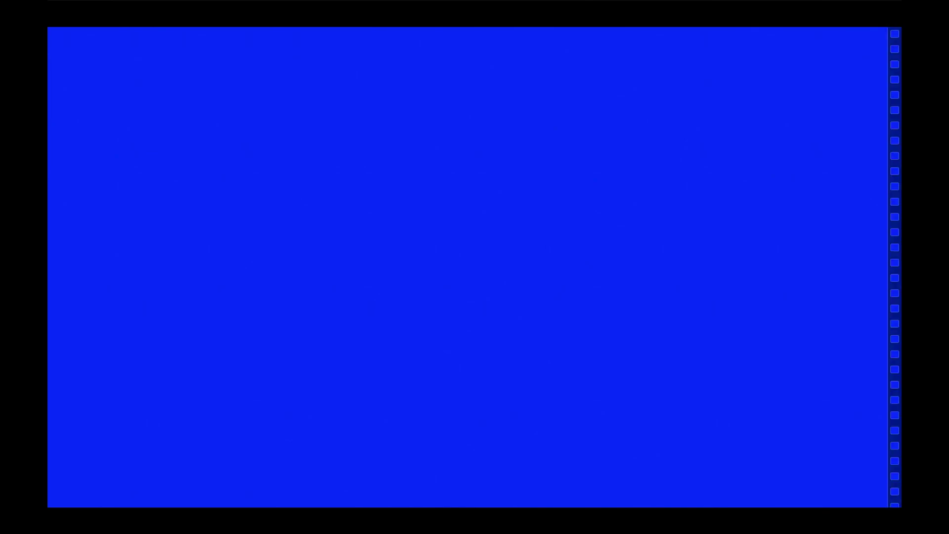
key(Escape)
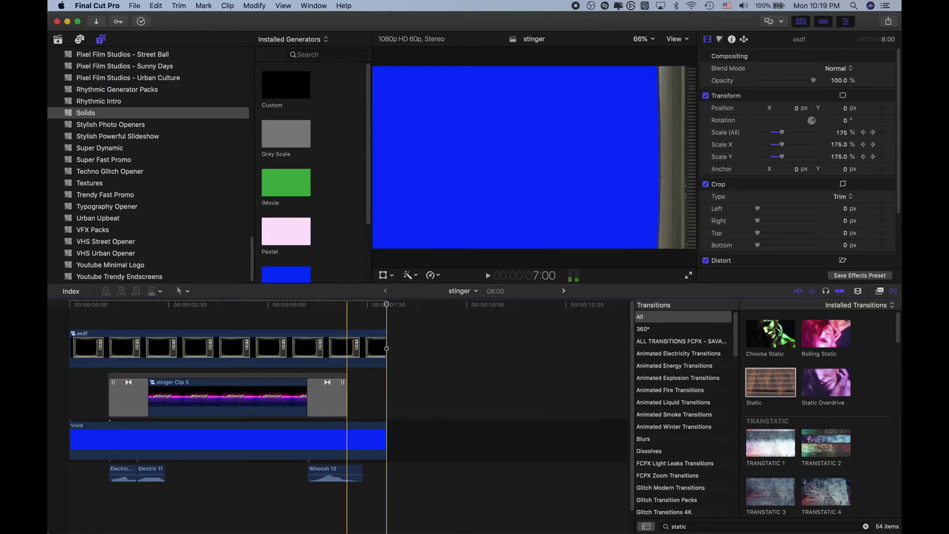
- Disable the blue Vivid background clip, check the final frames, and show the share destinations
click(355, 445)
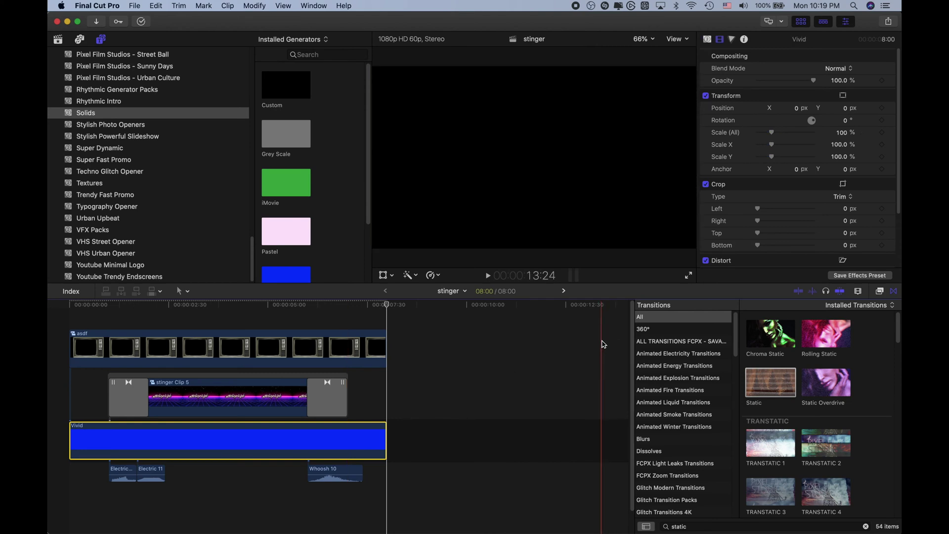
key(v)
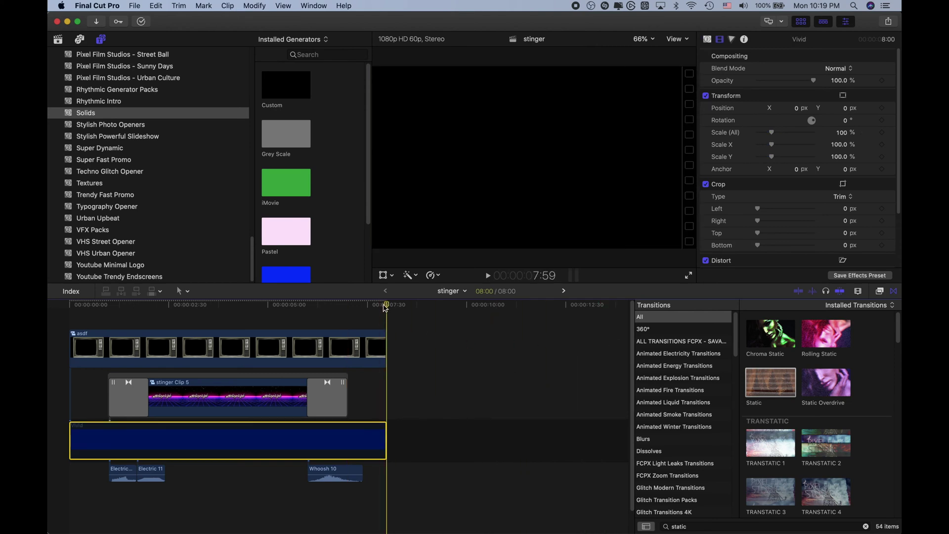
click(363, 306)
drag(360, 310, 425, 309)
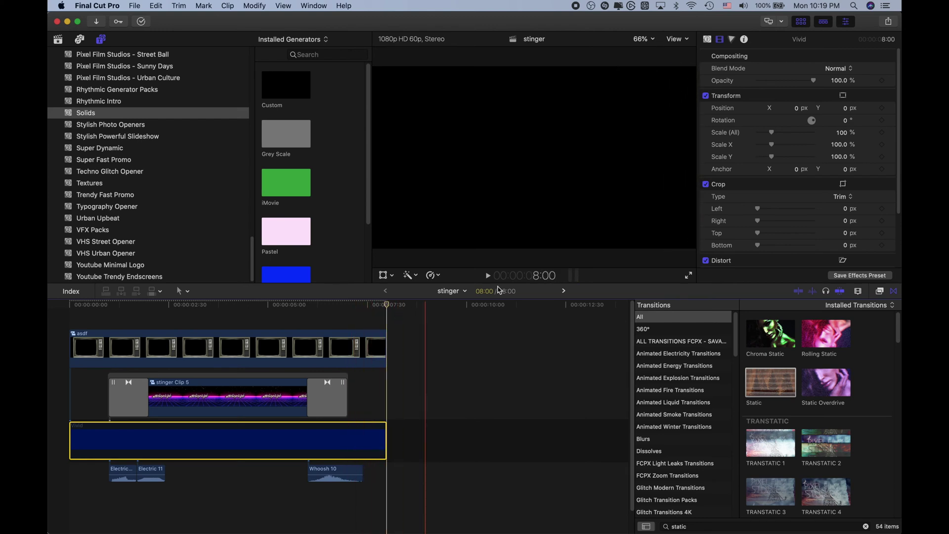
click(890, 22)
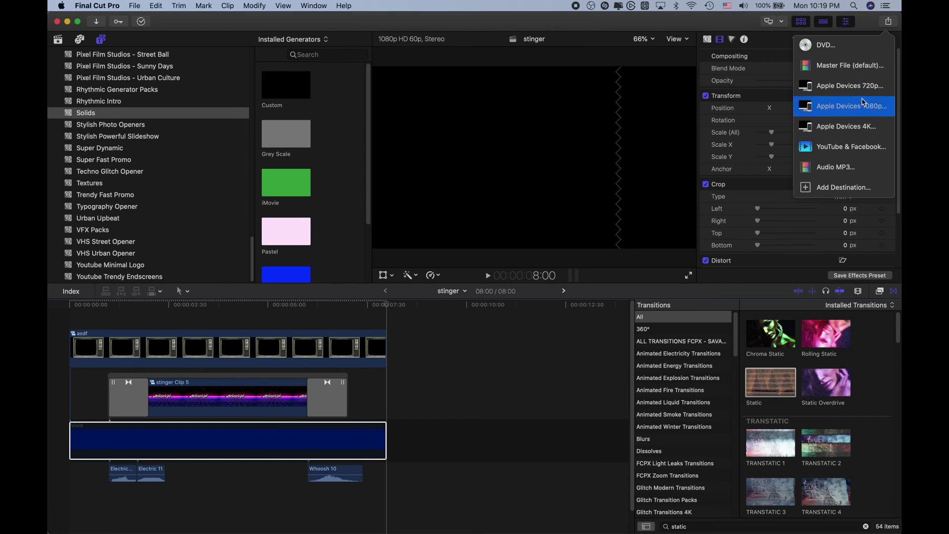
- Export a ProRes 4444 Master File titled 'stinger tv' to the Desktop
click(839, 68)
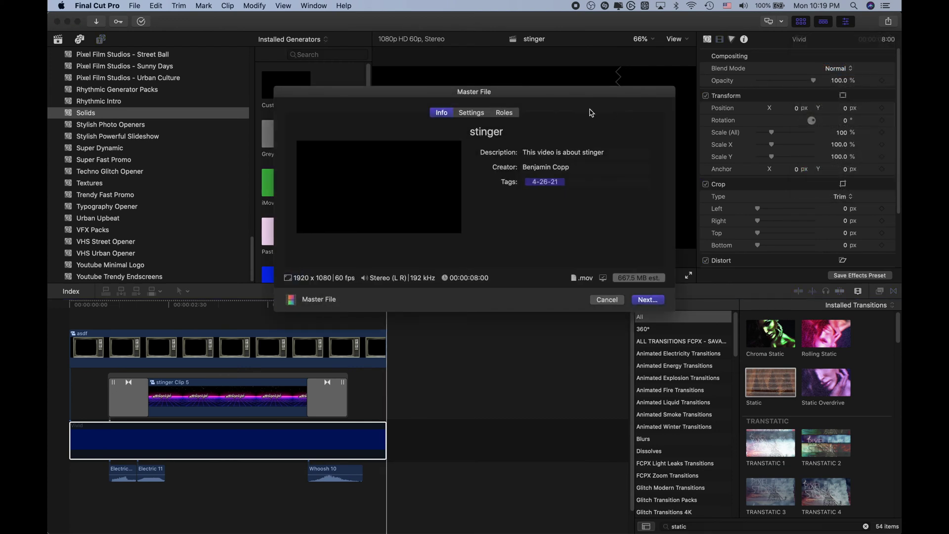
click(472, 113)
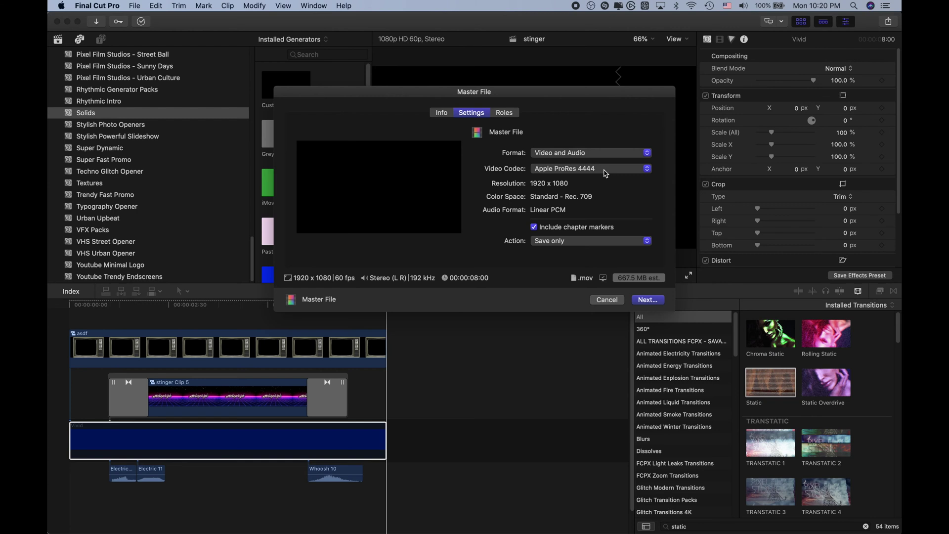
click(441, 113)
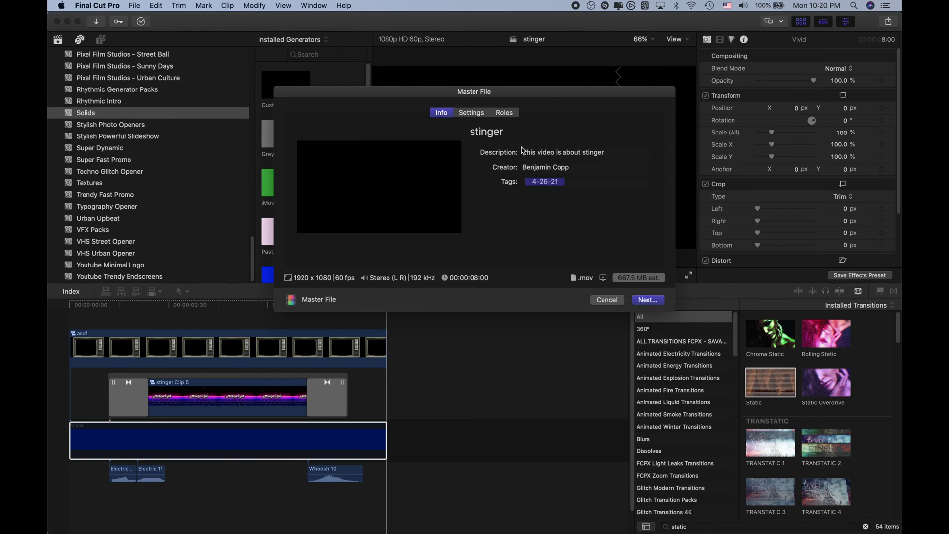
click(522, 136)
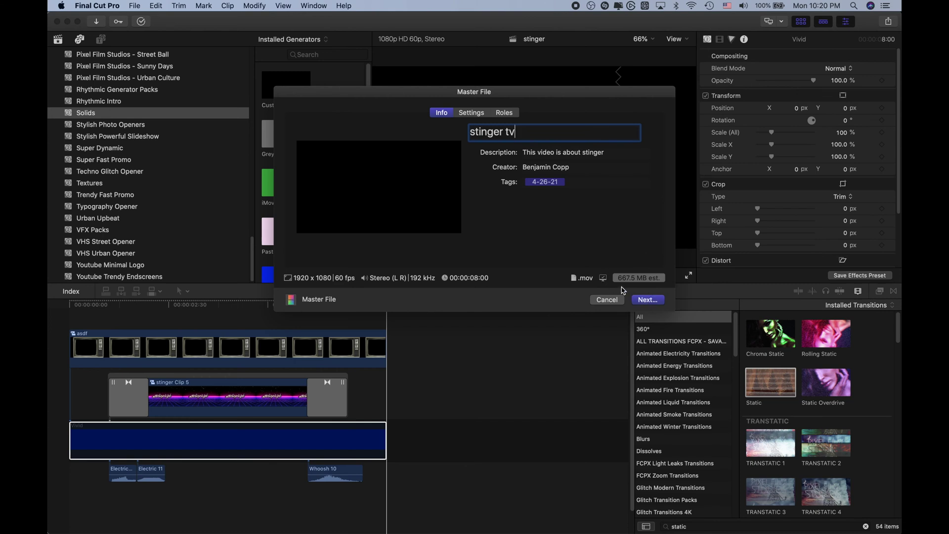
click(645, 302)
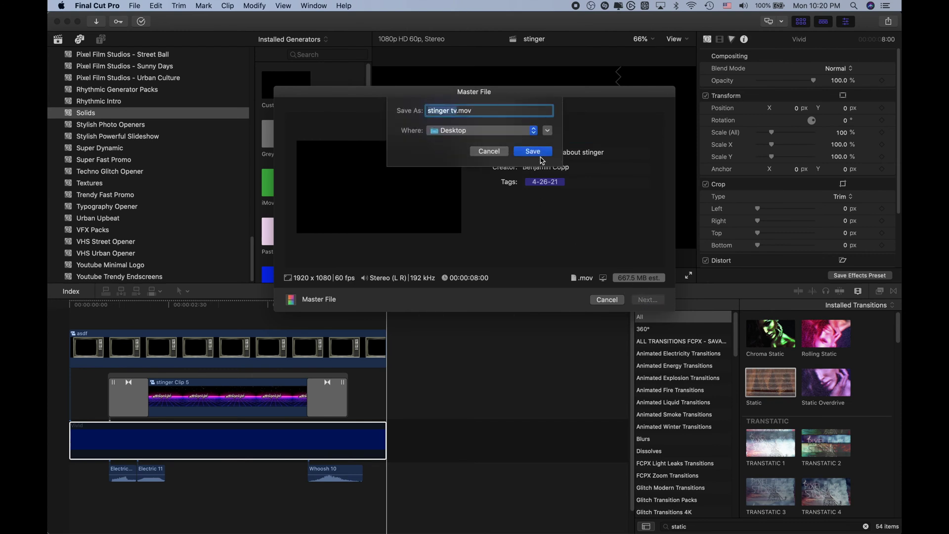
click(533, 152)
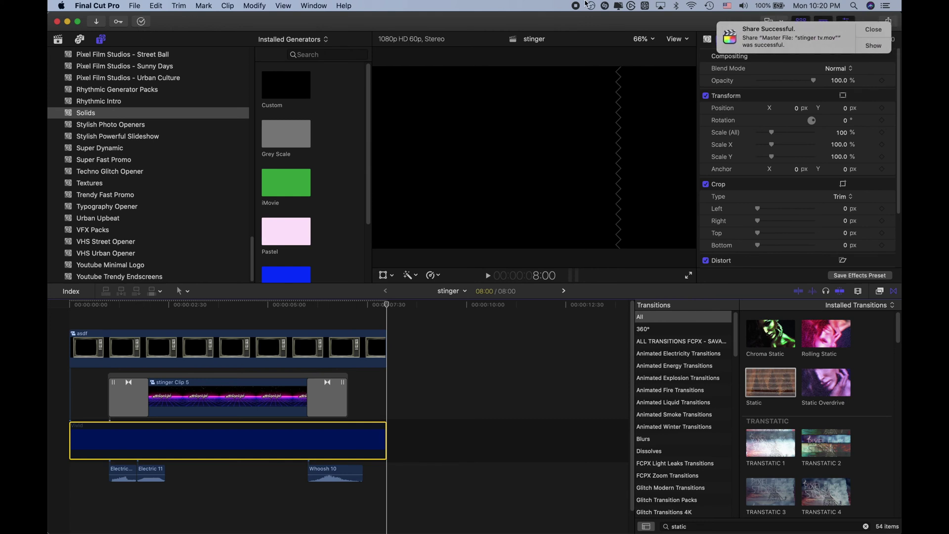
- Reveal stinger tv.mov in Finder and play its Quick Look preview
click(874, 47)
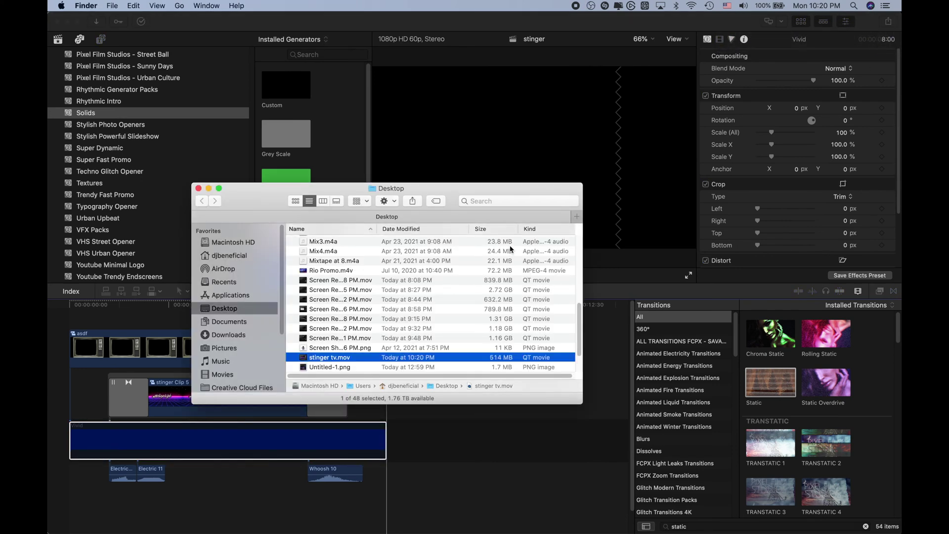
key(space)
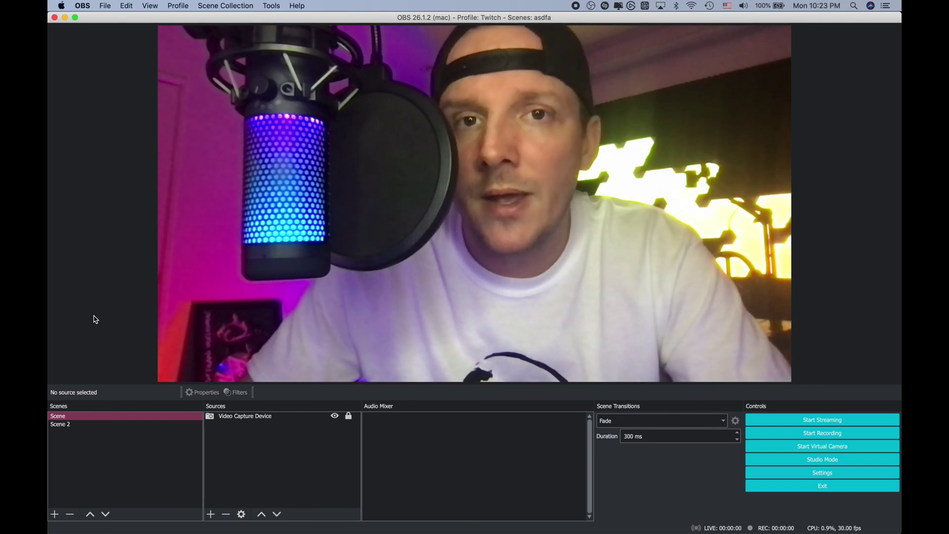
- Check Scene 2, return to the first scene, and open the Scene Transitions dropdown
click(76, 424)
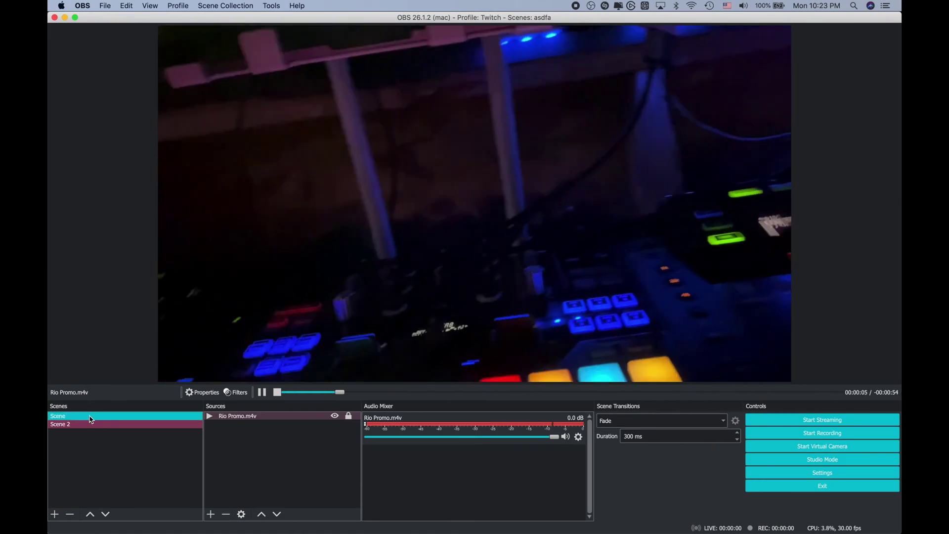
click(91, 419)
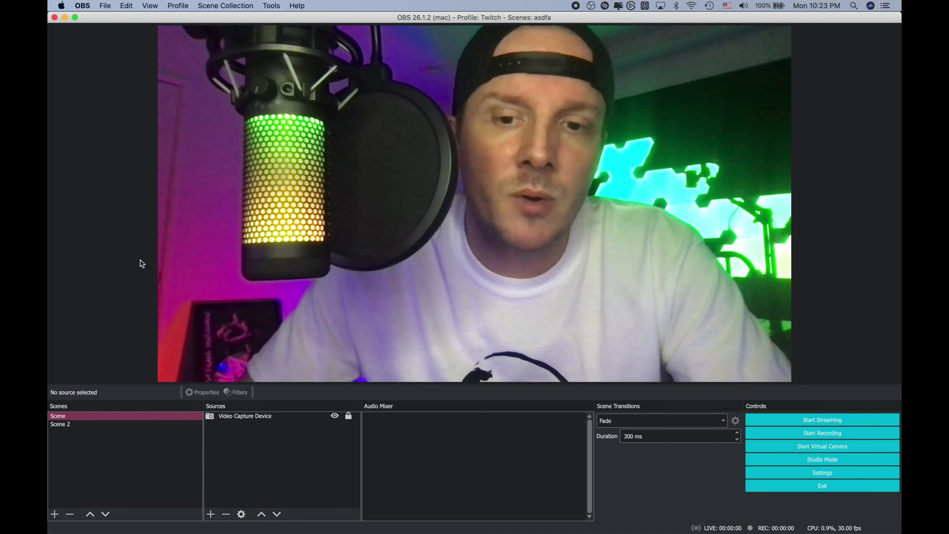
click(641, 427)
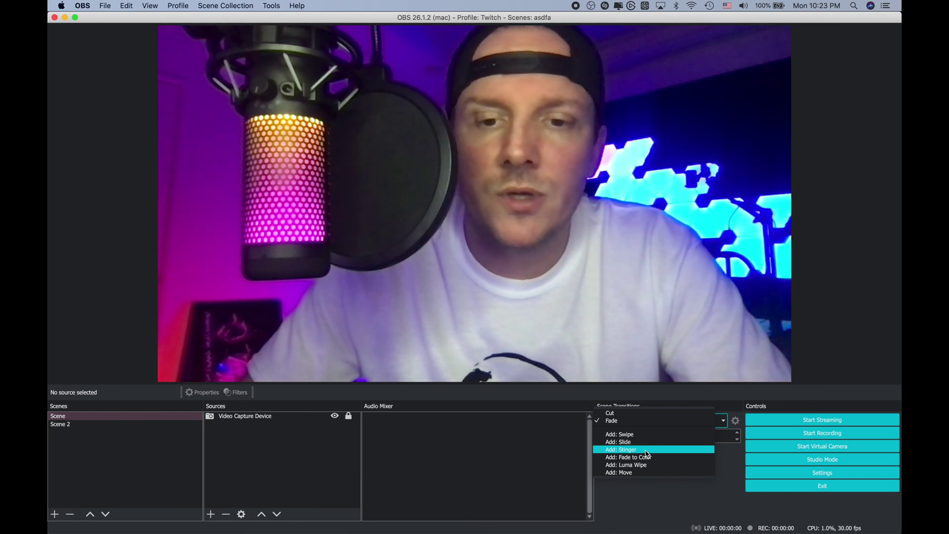
- Add a Stinger transition named 'Stinger tv'
click(647, 451)
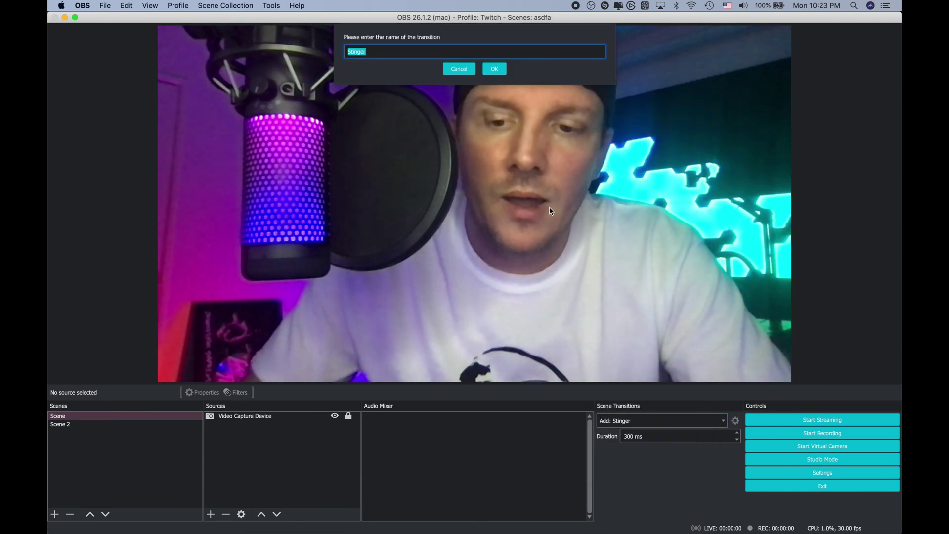
key(Right)
text(tv)
key(Return)
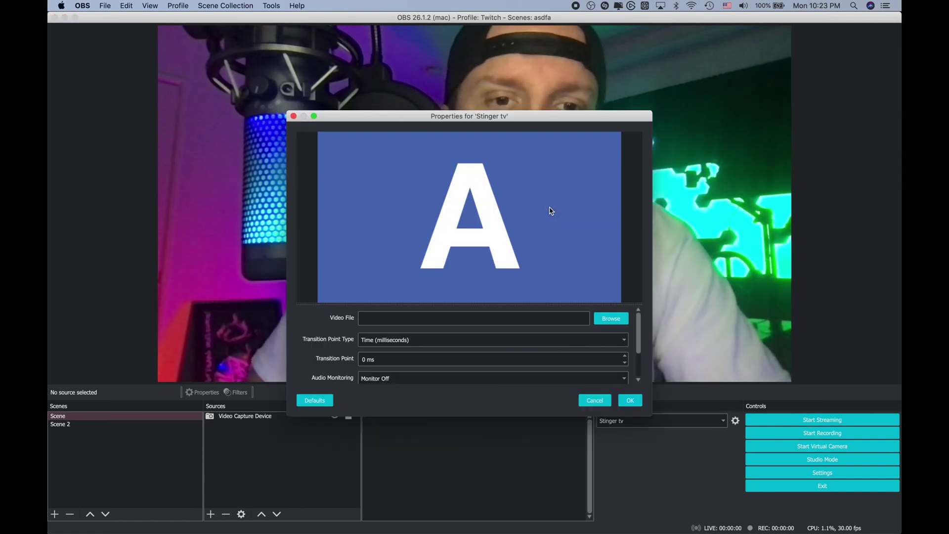
- Load stinger tv.mov from the Desktop as the stinger video and preview the transition
click(612, 319)
scroll(476, 229, down, 5)
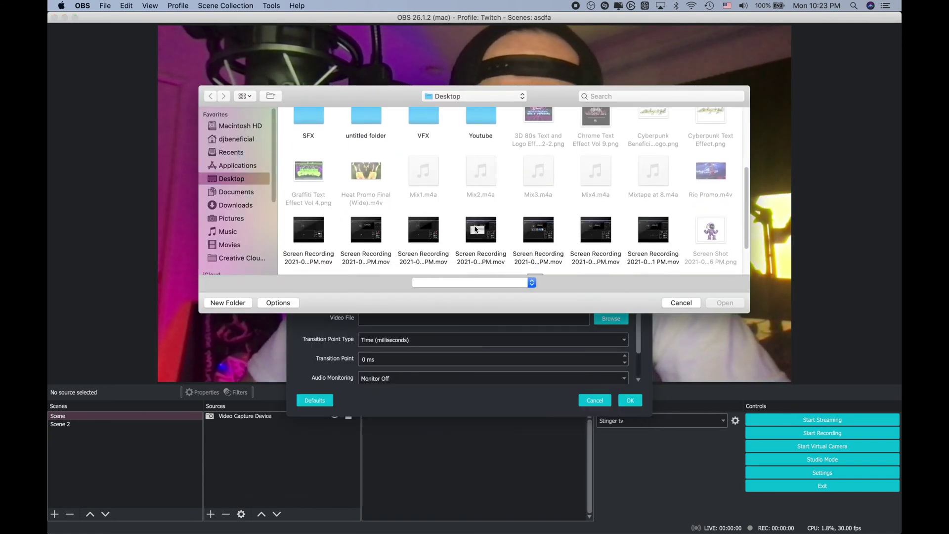
scroll(476, 229, down, 2)
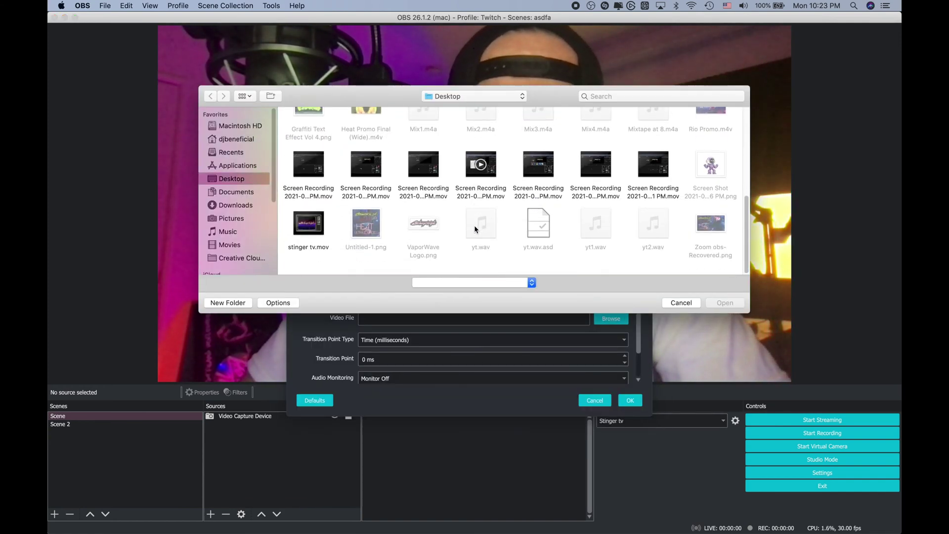
double_click(306, 235)
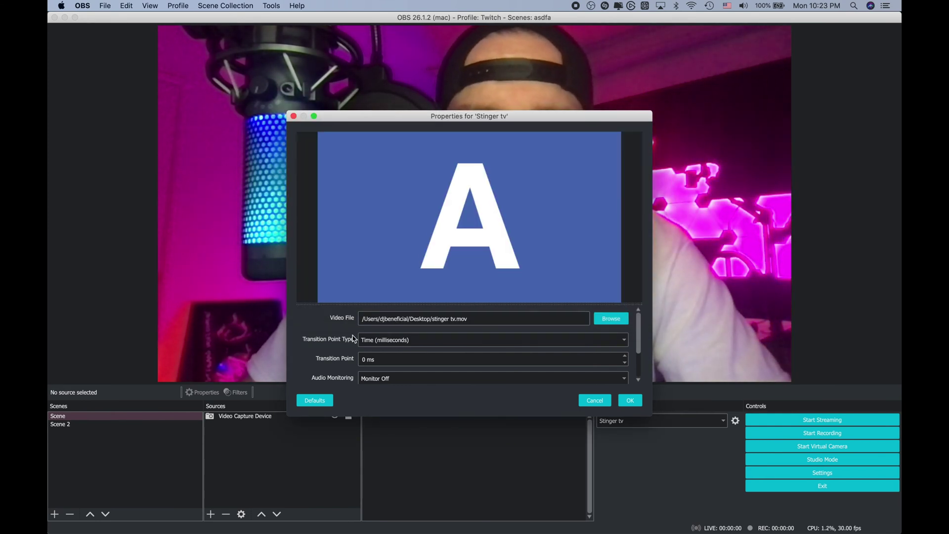
scroll(354, 339, down, 3)
click(380, 376)
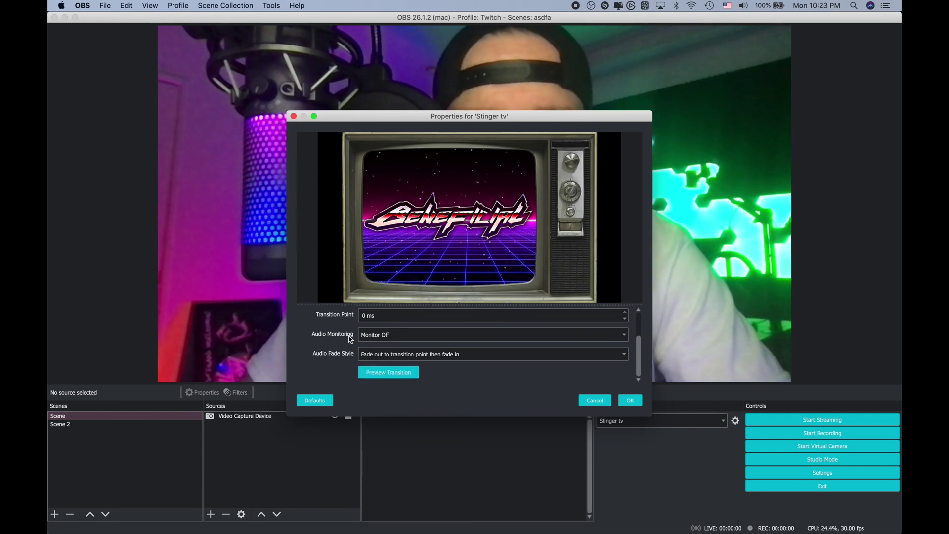
scroll(351, 340, up, 3)
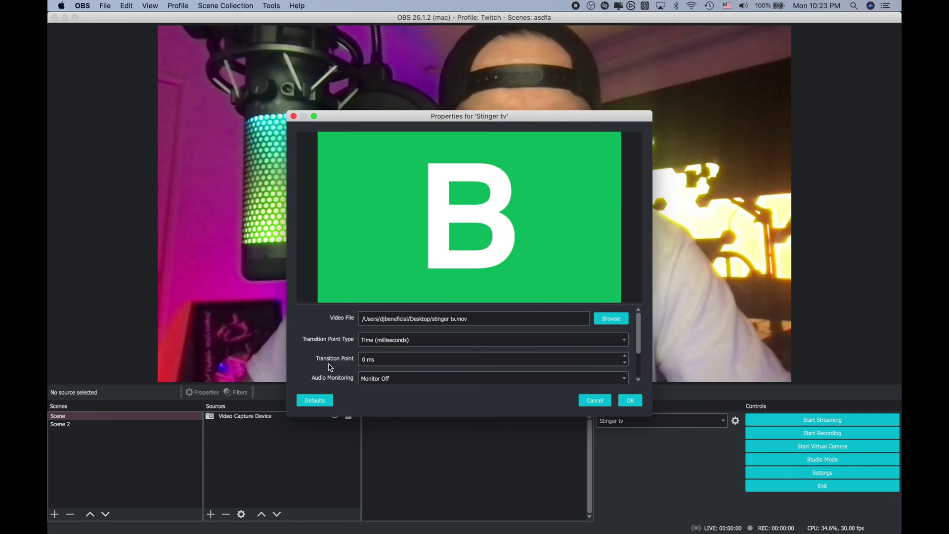
- Set the transition point to 1000 ms and preview the transition
click(362, 363)
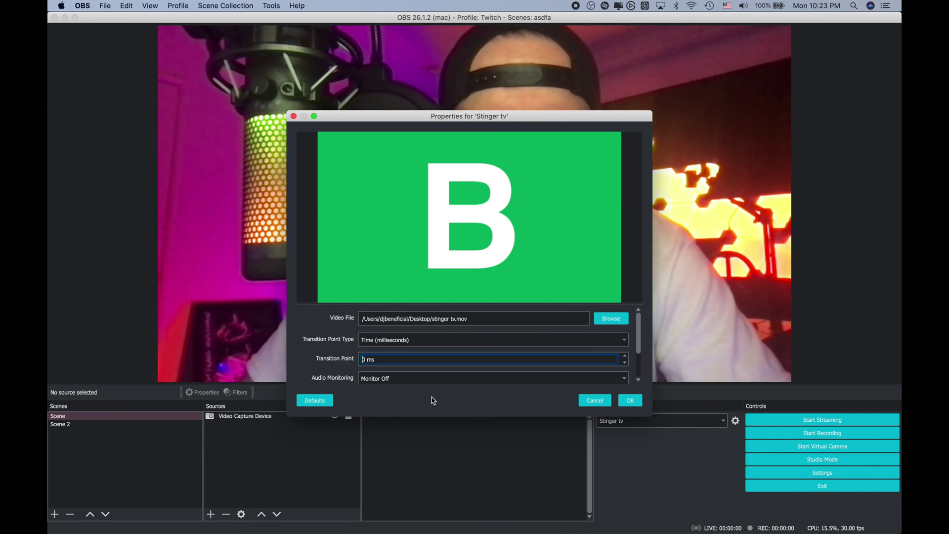
text(100)
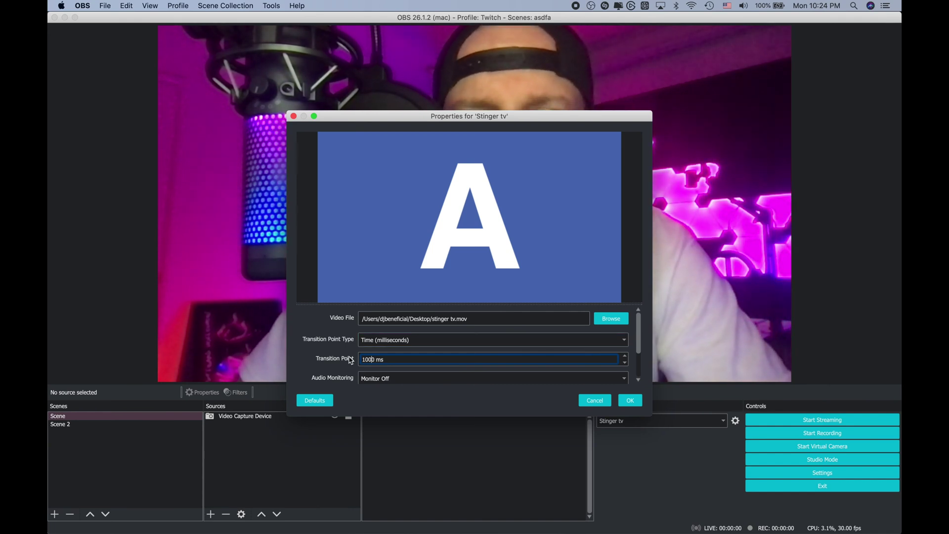
scroll(351, 361, down, 3)
click(375, 373)
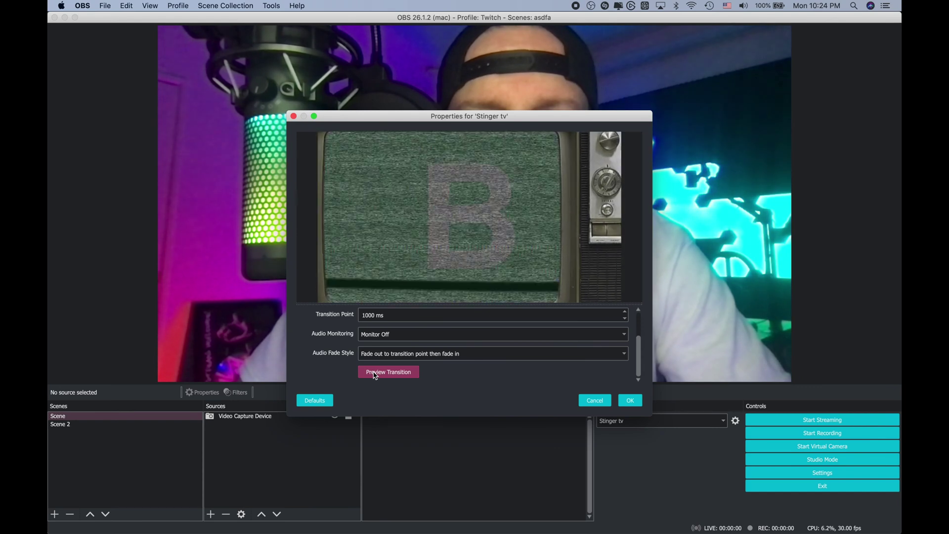
scroll(371, 366, up, 3)
- Change the transition point to 3000 ms, preview again, and view the Audio Monitoring choices
double_click(367, 359)
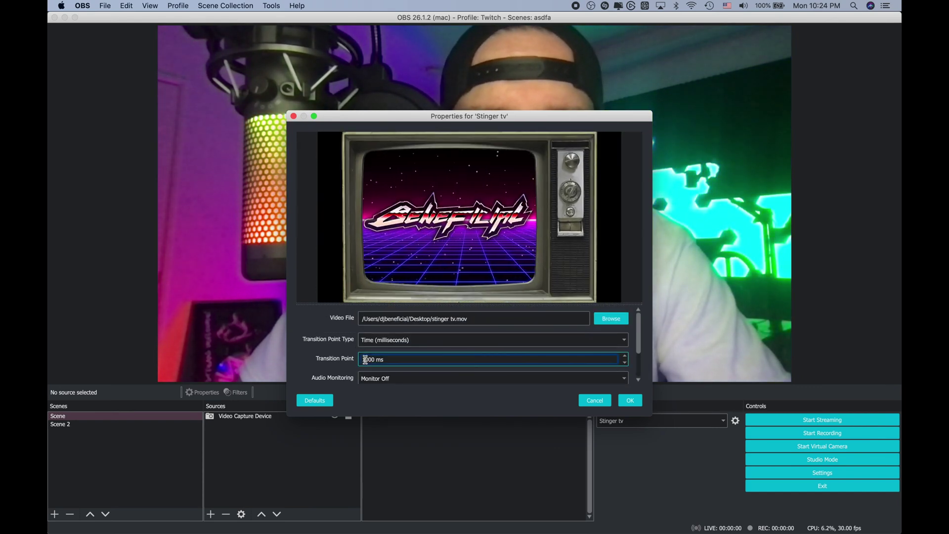
text(600)
text(0)
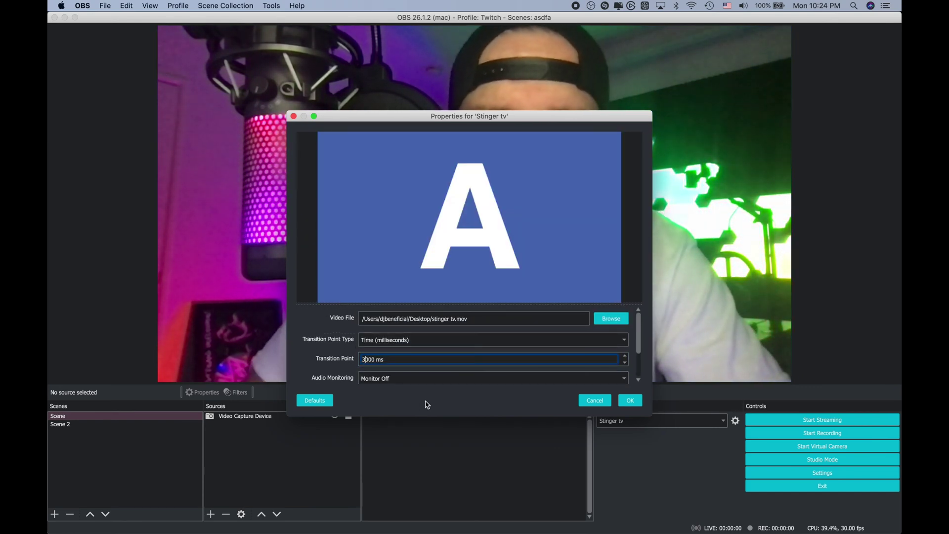
scroll(351, 366, down, 2)
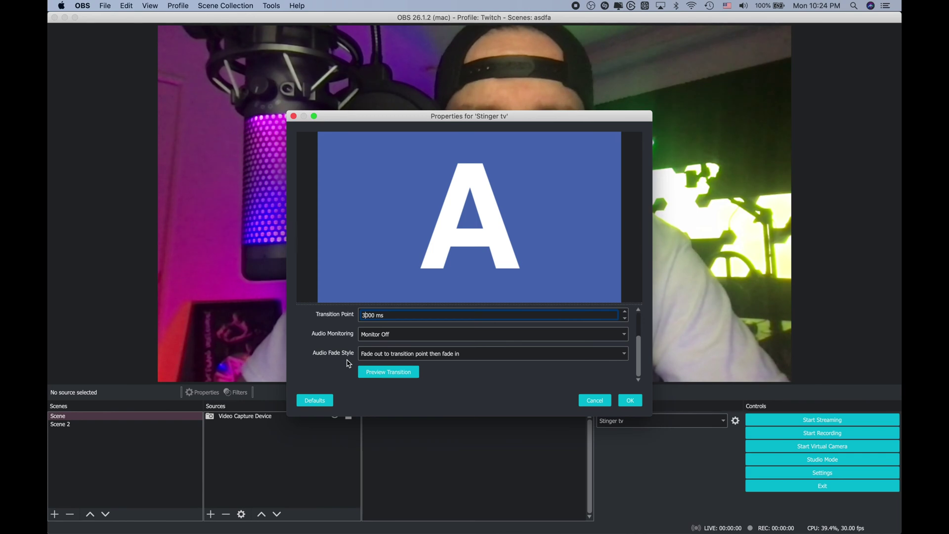
click(372, 373)
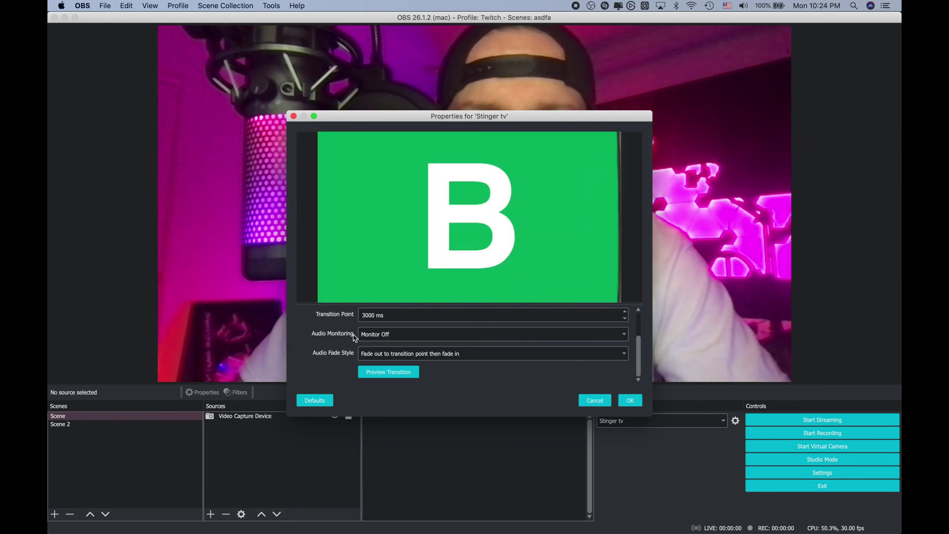
scroll(355, 339, up, 2)
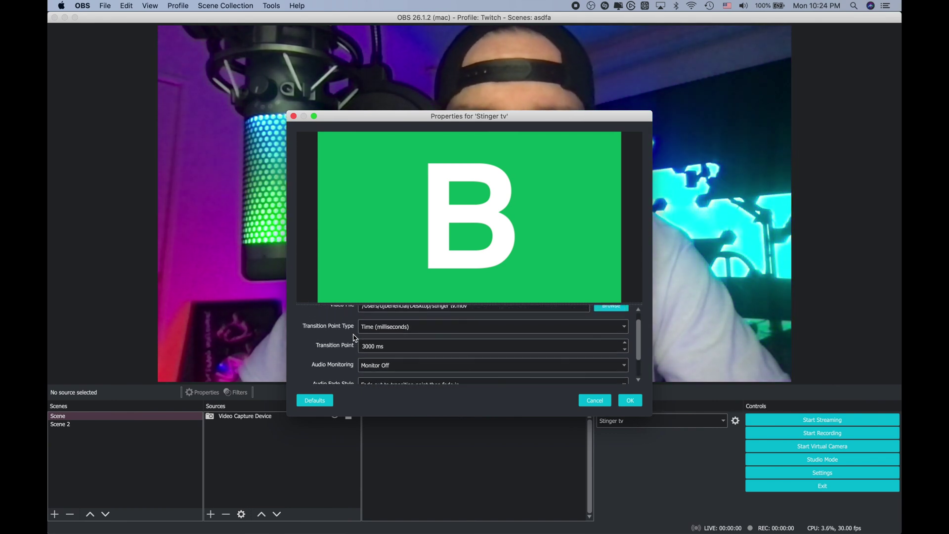
scroll(353, 338, up, 1)
scroll(344, 343, down, 3)
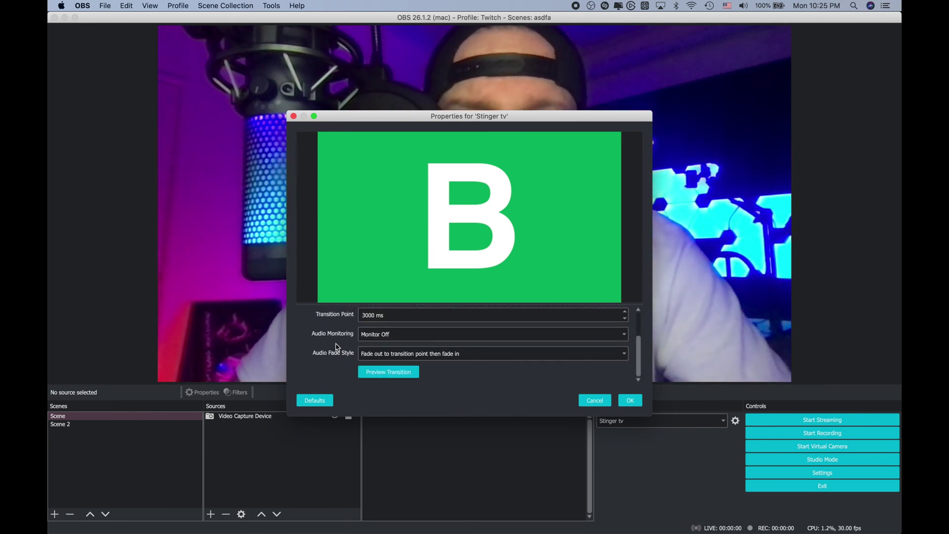
click(405, 338)
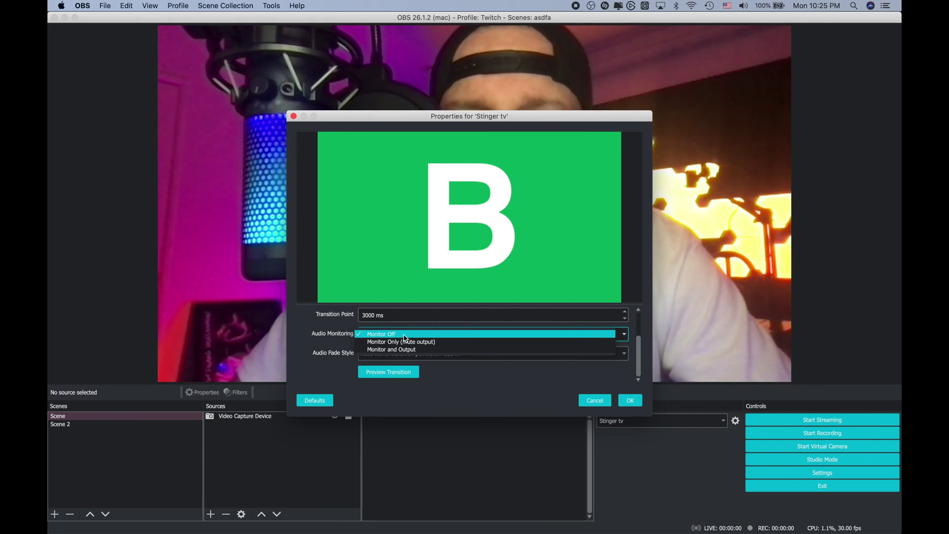
- Set the Stinger tv audio to Monitor and Output with Crossfade fade style, then preview it
click(432, 350)
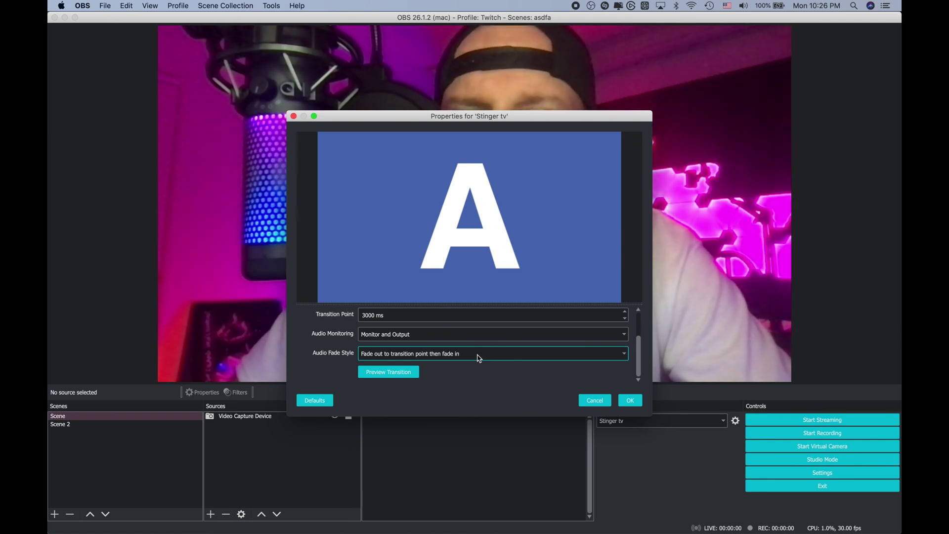
click(479, 357)
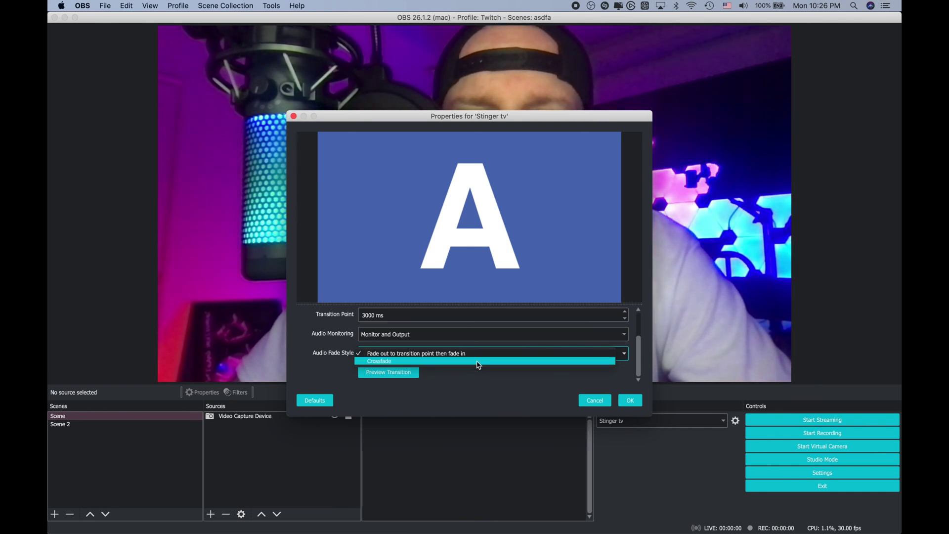
click(479, 365)
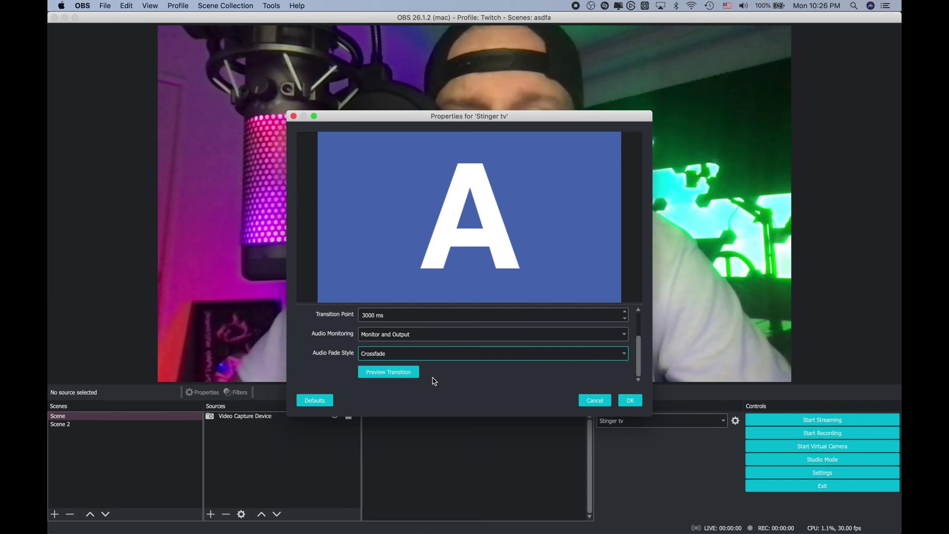
click(393, 375)
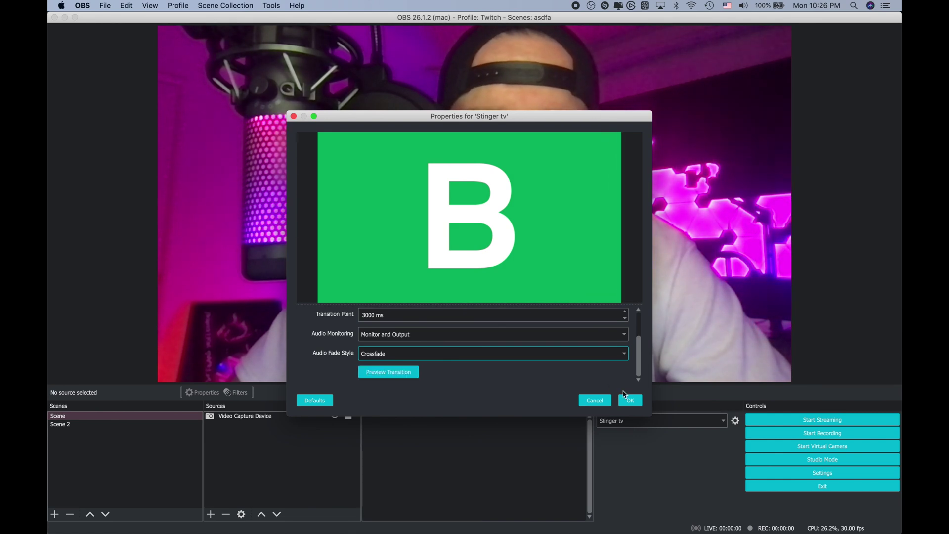
- Save the stinger settings, keep Stinger tv as the transition, and switch to Scene 2
click(631, 401)
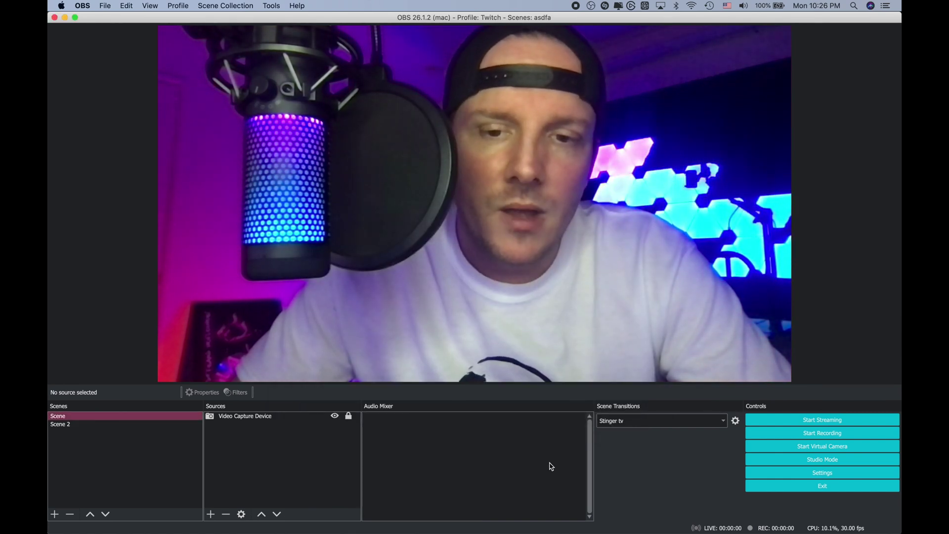
click(645, 423)
click(643, 423)
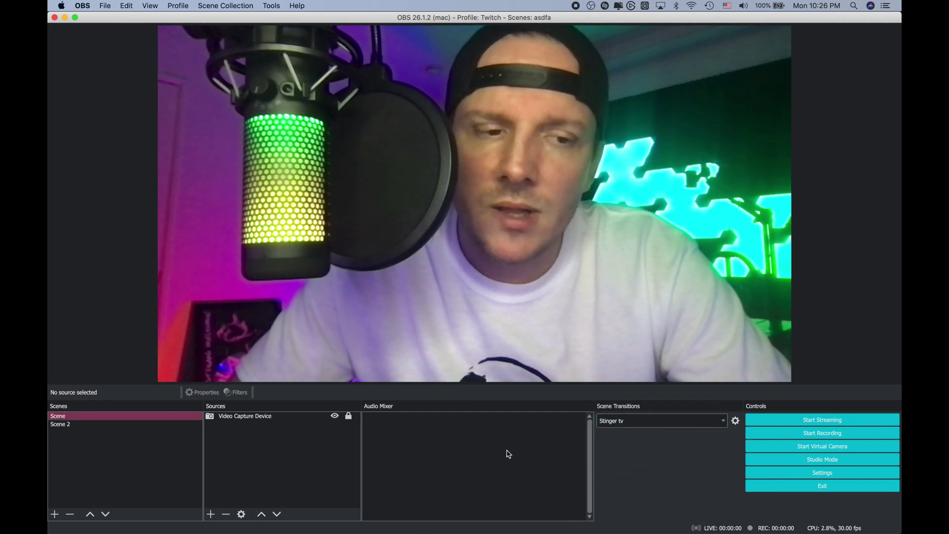
click(79, 428)
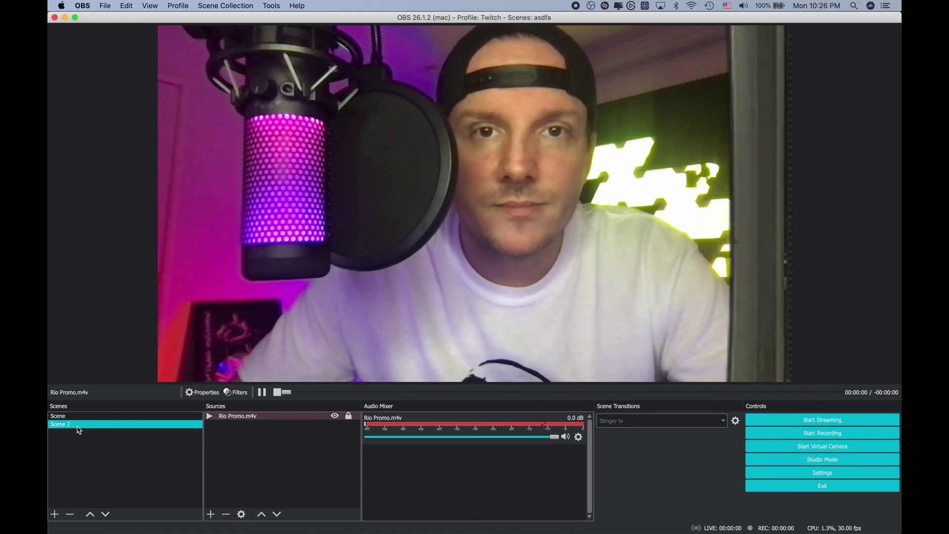